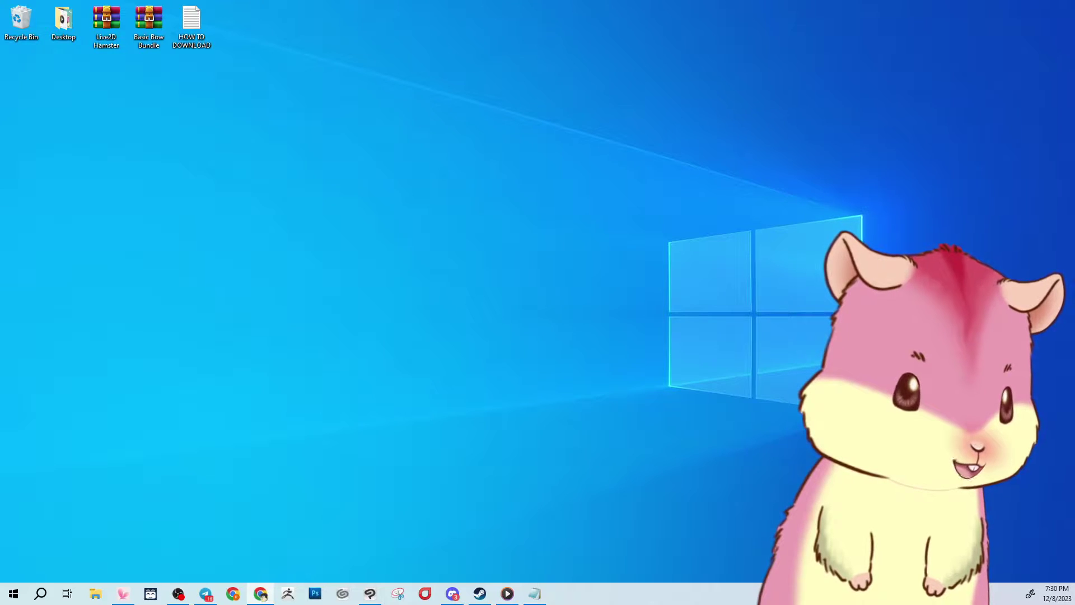
View the Etsy Purchases and reviews page in Chrome, scroll the orders, then minimize Chrome.
{"action": "left_click", "coordinate": [261, 593]}
{"action": "left_click", "coordinate": [929, 132]}
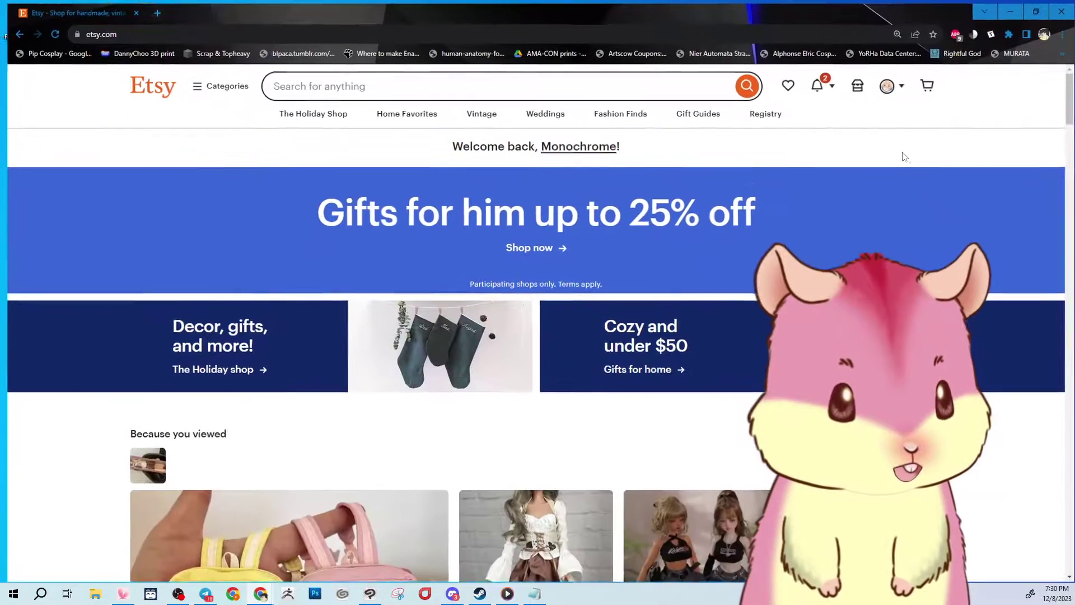
{"action": "left_click", "coordinate": [898, 86]}
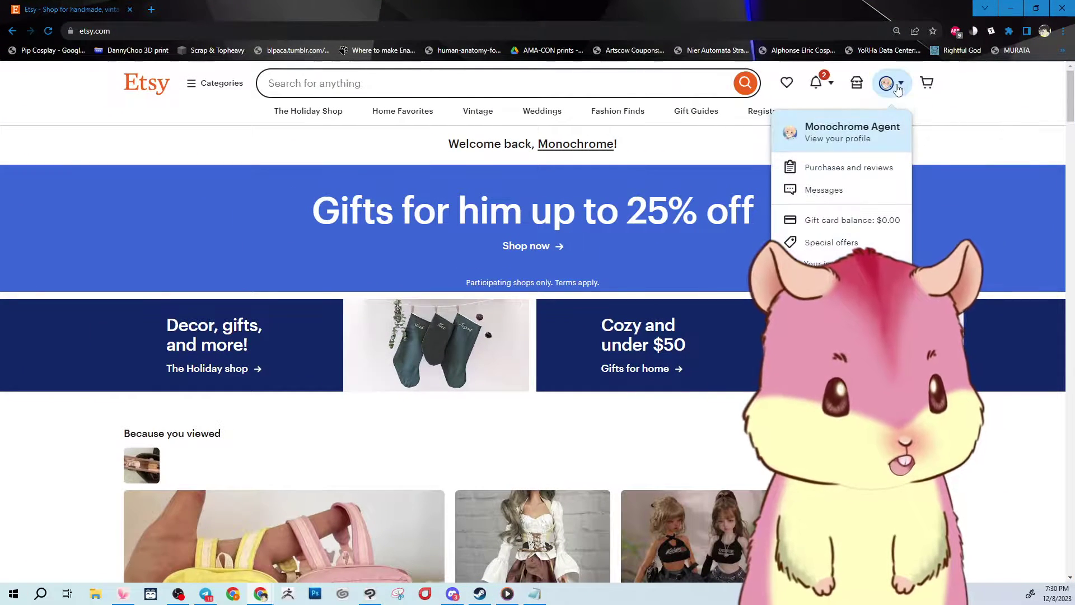
{"action": "left_click", "coordinate": [878, 168]}
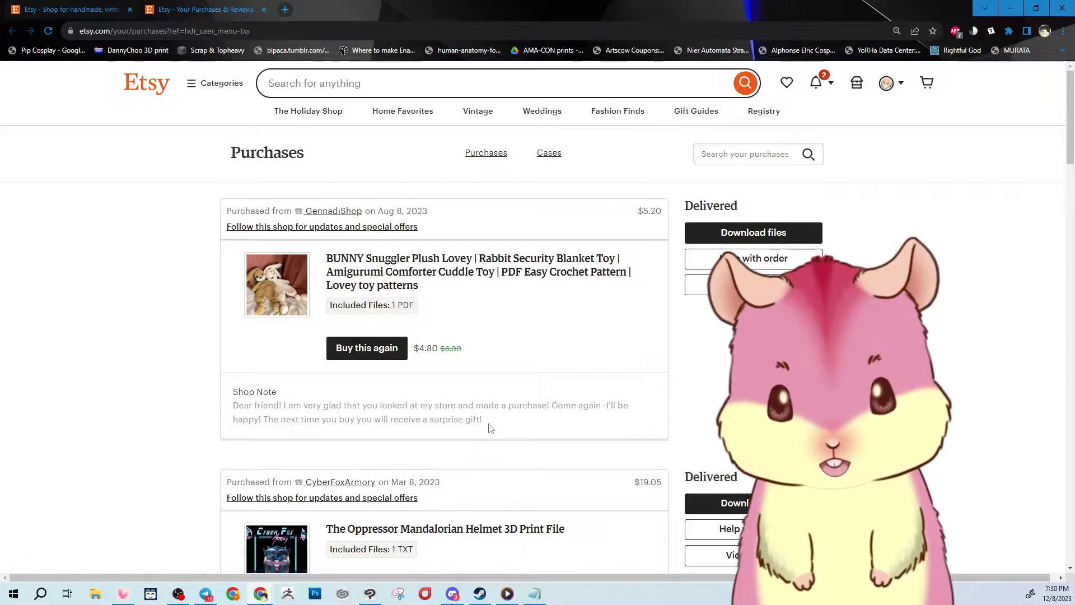
{"action": "scroll", "coordinate": [479, 420], "scroll_direction": "down", "scroll_amount": 3}
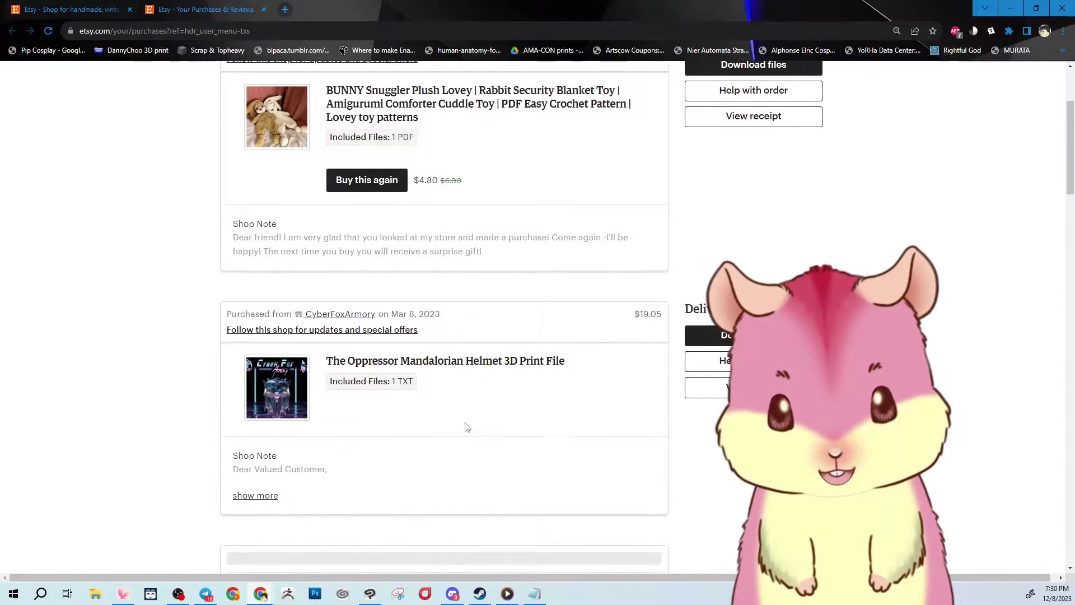
{"action": "left_click", "coordinate": [1011, 14]}
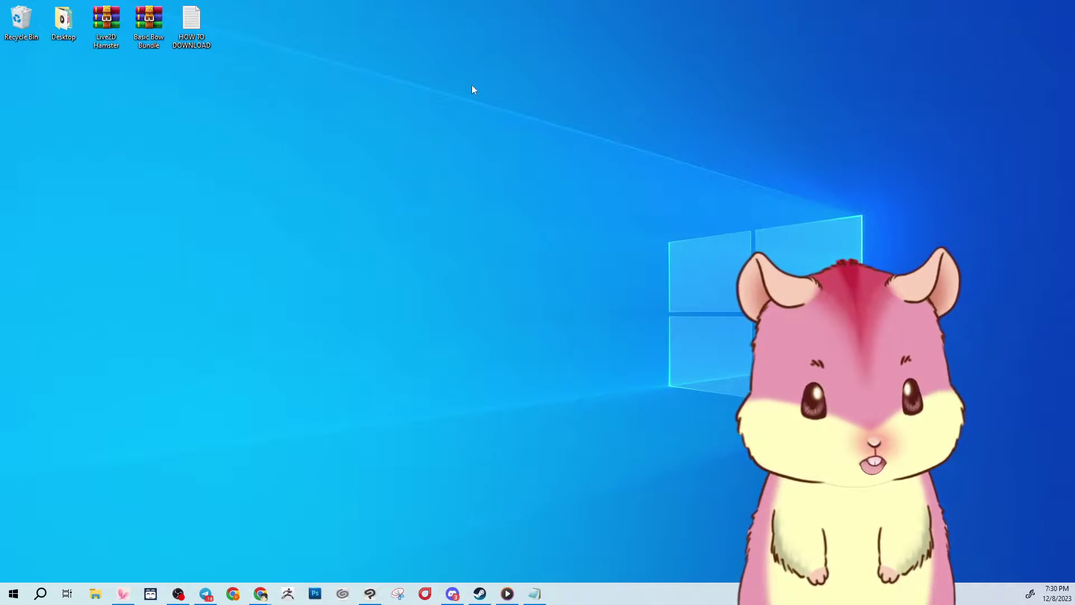
Open the HOW TO DOWNLOAD note in Notepad and select its Google Drive link.
{"action": "left_click_drag", "start_coordinate": [521, 278], "coordinate": [447, 235]}
{"action": "double_click", "coordinate": [446, 255]}
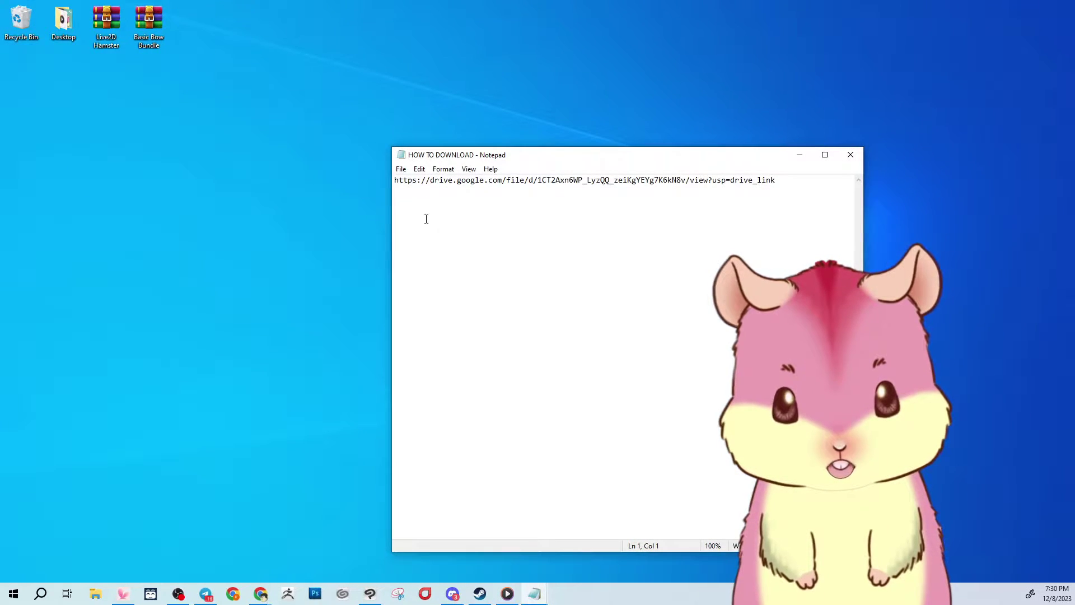
{"action": "left_click_drag", "start_coordinate": [770, 185], "coordinate": [464, 184]}
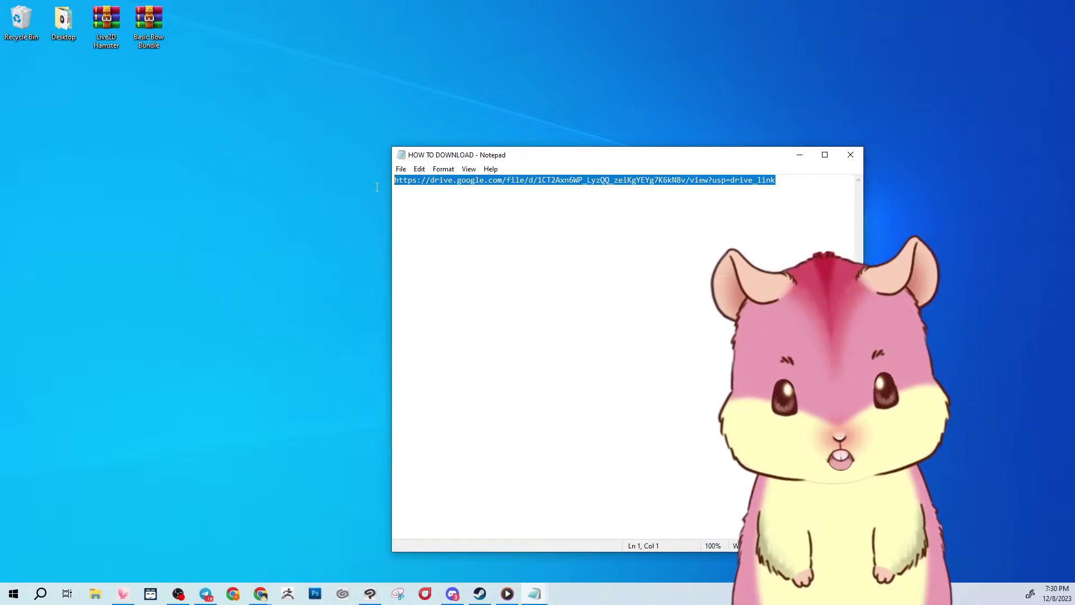
Bring the Etsy purchases browser window back to the front, ready for a new address.
{"action": "left_click", "coordinate": [260, 595]}
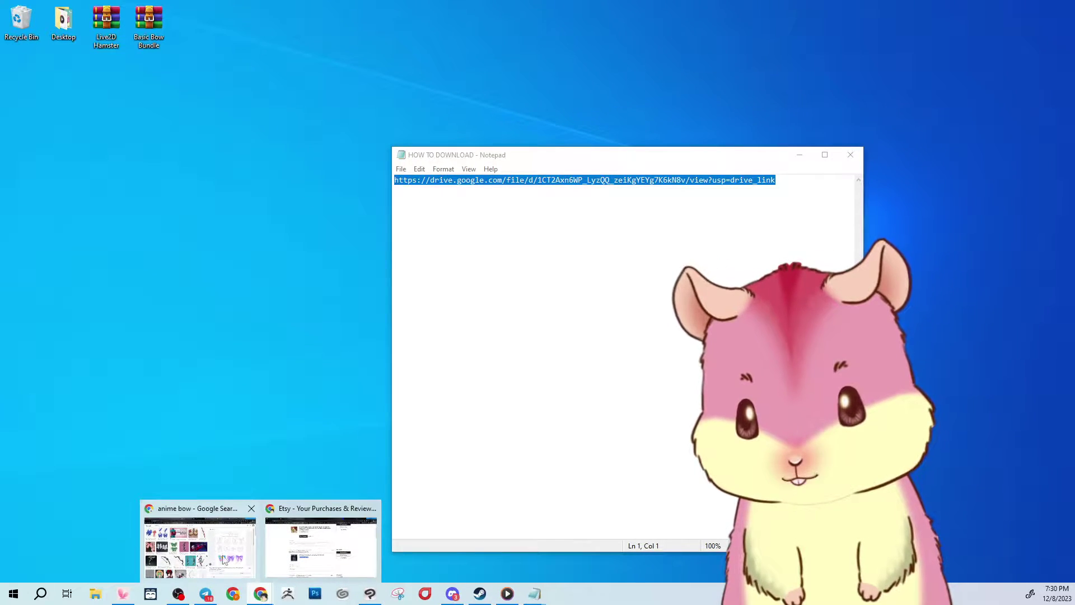
{"action": "left_click", "coordinate": [306, 549]}
{"action": "left_click", "coordinate": [280, 24]}
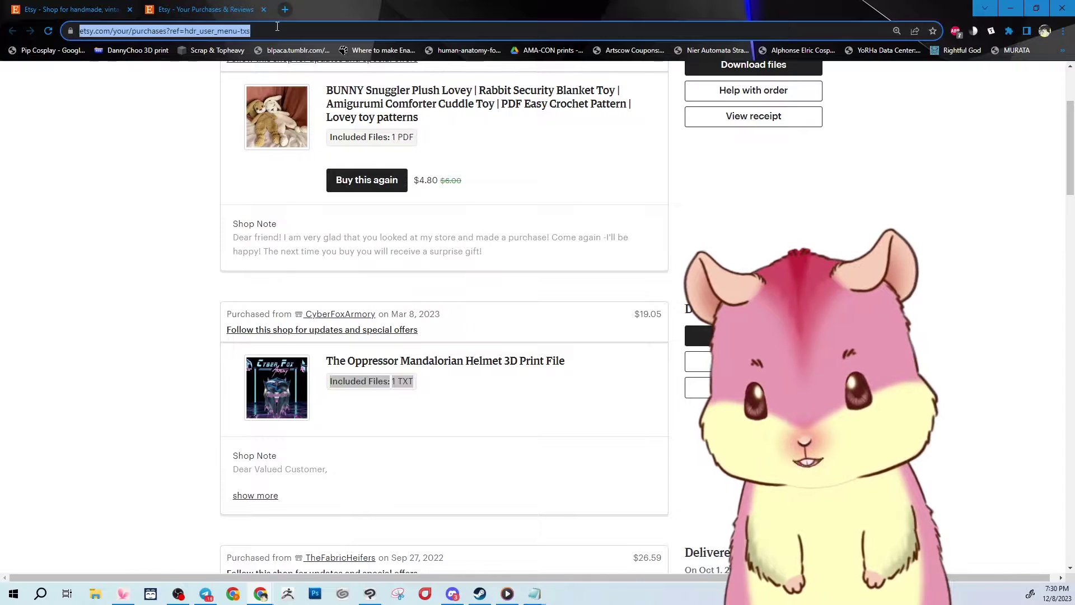
Load the copied Google Drive link, download Basic Bow Bundle.zip, and minimize the browser.
{"action": "key", "text": "Return"}
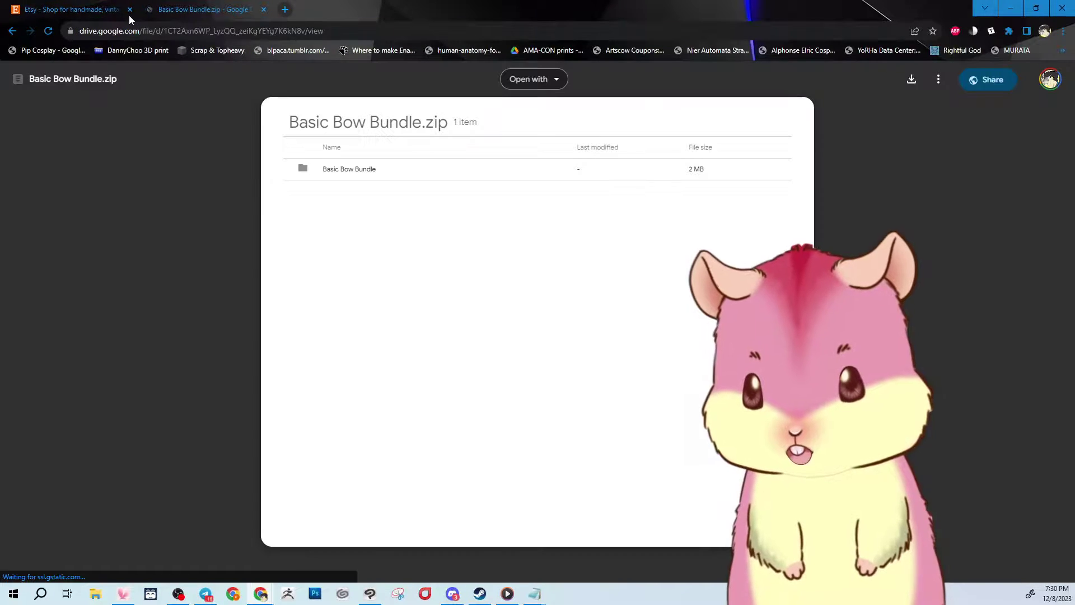
{"action": "left_click", "coordinate": [911, 81]}
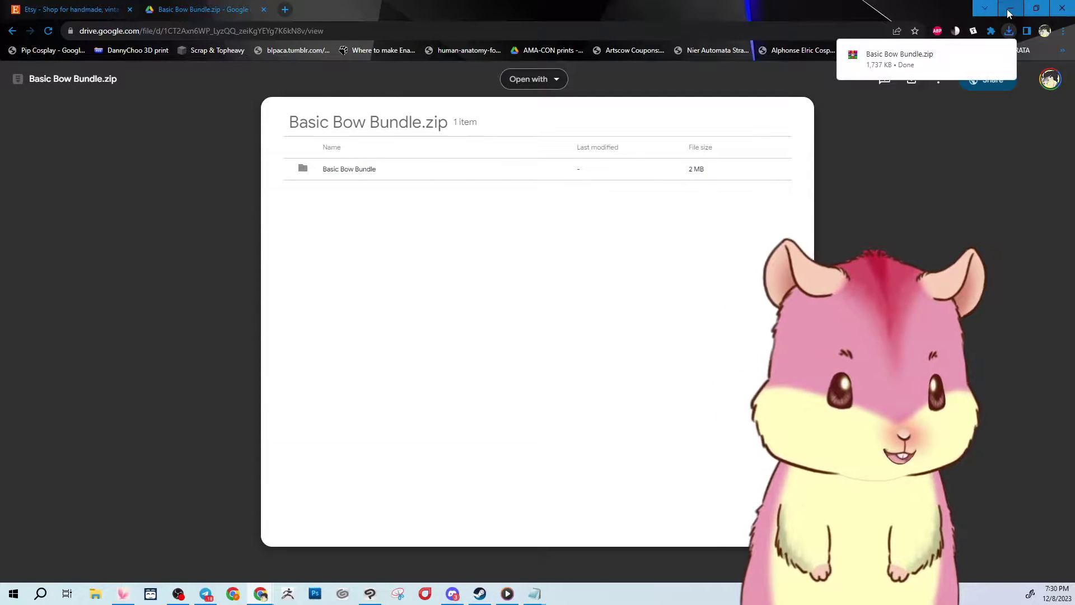
{"action": "left_click", "coordinate": [1051, 8]}
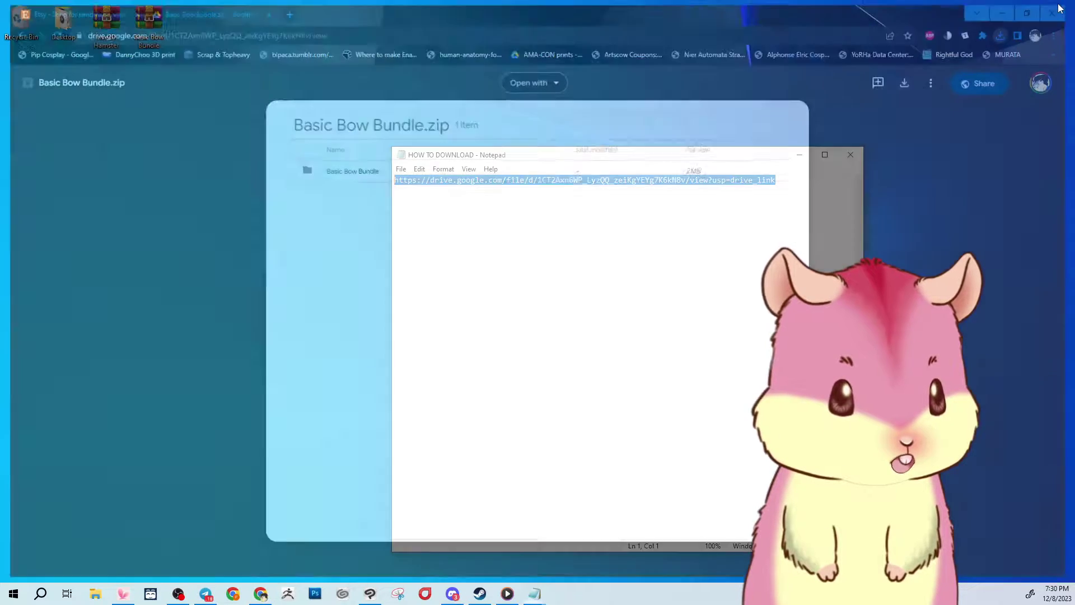
Close the HOW TO DOWNLOAD note and move its icon to the desktop's top-left.
{"action": "left_click", "coordinate": [851, 155]}
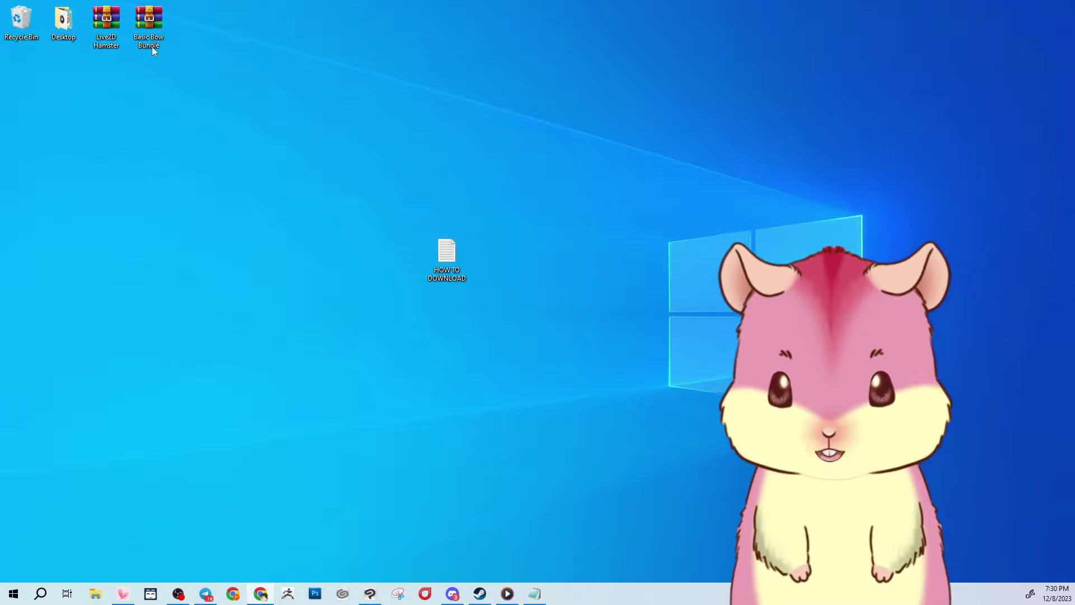
{"action": "left_click_drag", "start_coordinate": [418, 257], "coordinate": [64, 84]}
{"action": "left_click", "coordinate": [140, 69]}
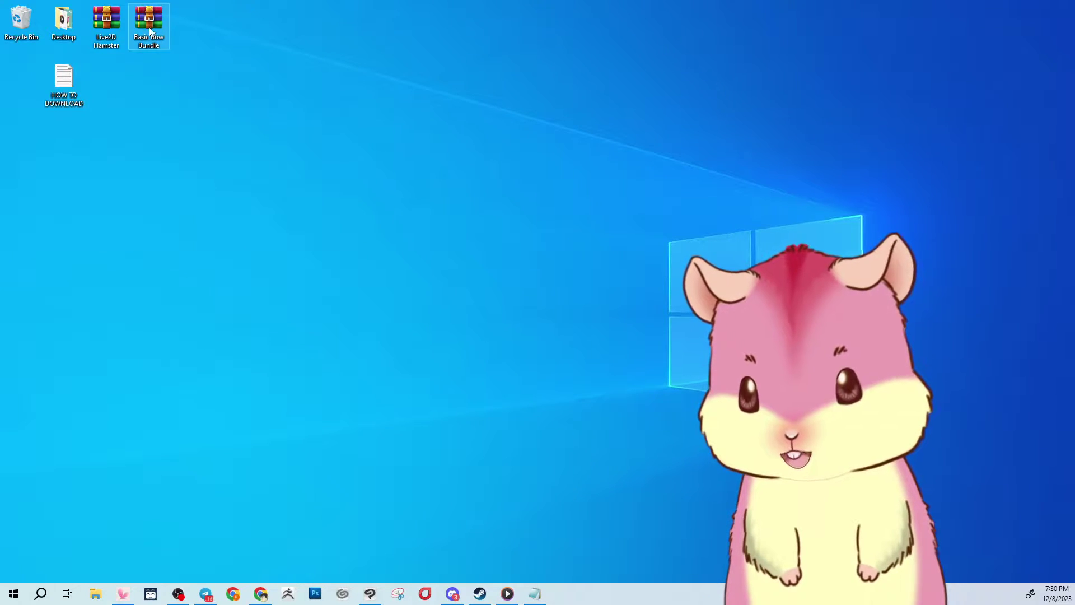
Extract the Basic Bow Bundle folder from the zip to the desktop using WinRAR, then close WinRAR.
{"action": "right_click", "coordinate": [146, 22]}
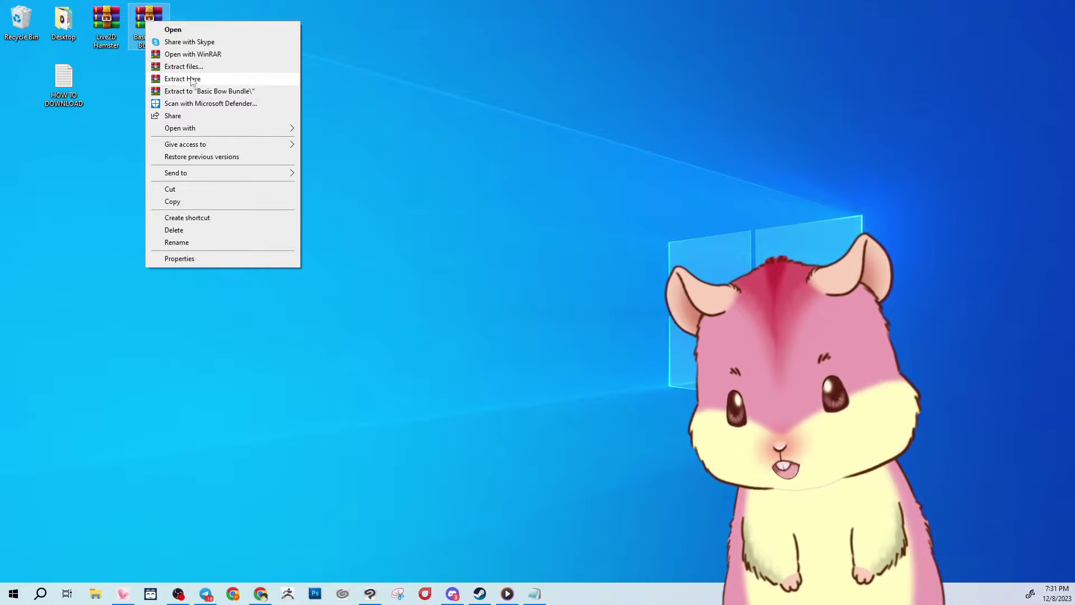
{"action": "left_click", "coordinate": [205, 55]}
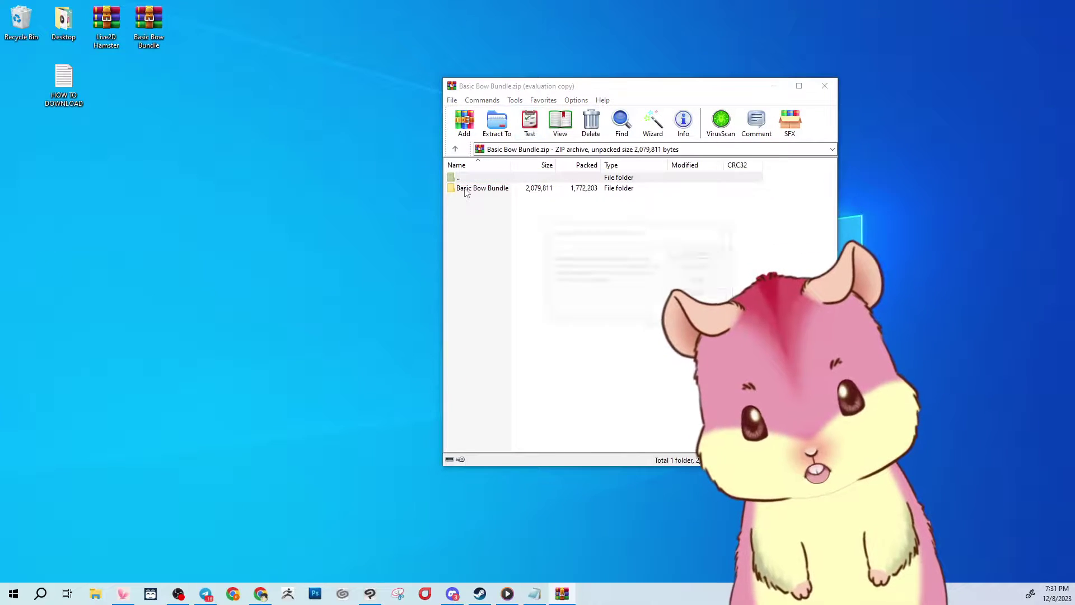
{"action": "left_click", "coordinate": [699, 281]}
{"action": "left_click", "coordinate": [466, 188]}
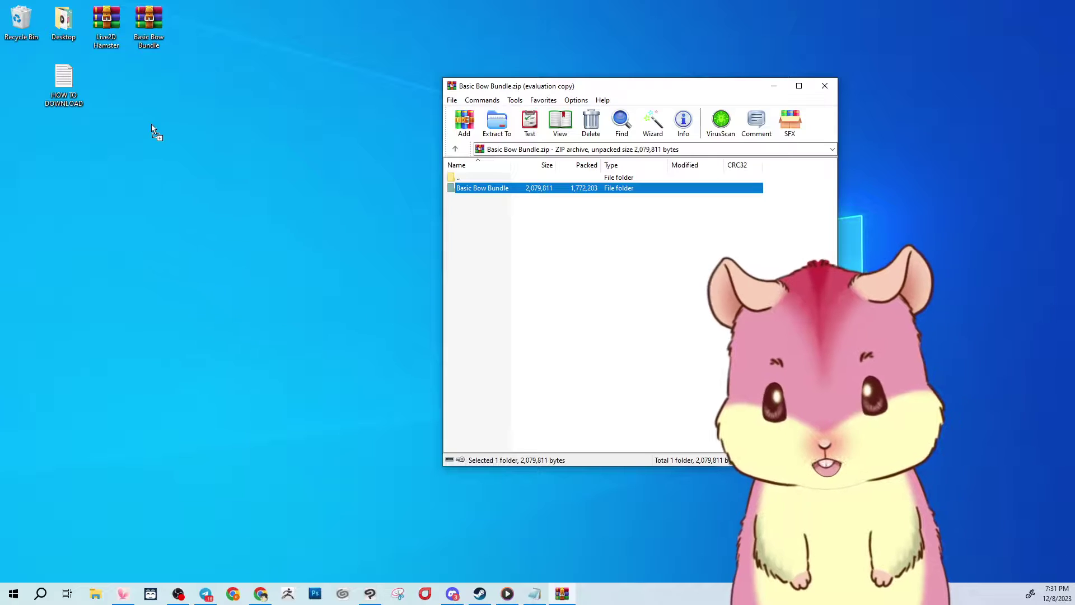
{"action": "left_click_drag", "start_coordinate": [261, 132], "coordinate": [261, 133]}
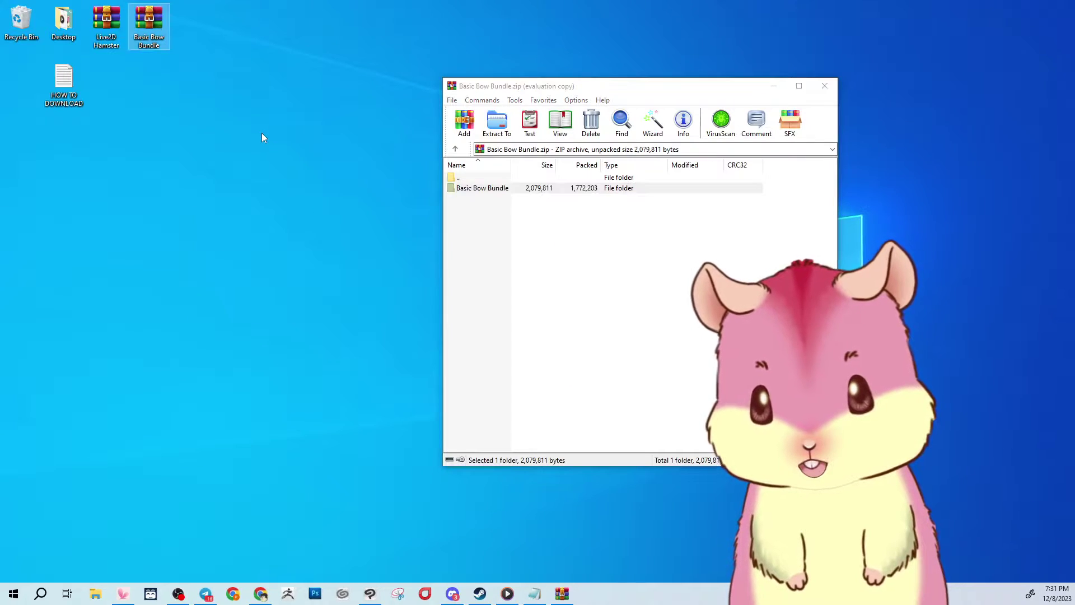
{"action": "left_click", "coordinate": [825, 86]}
{"action": "mouse_move", "coordinate": [114, 589]}
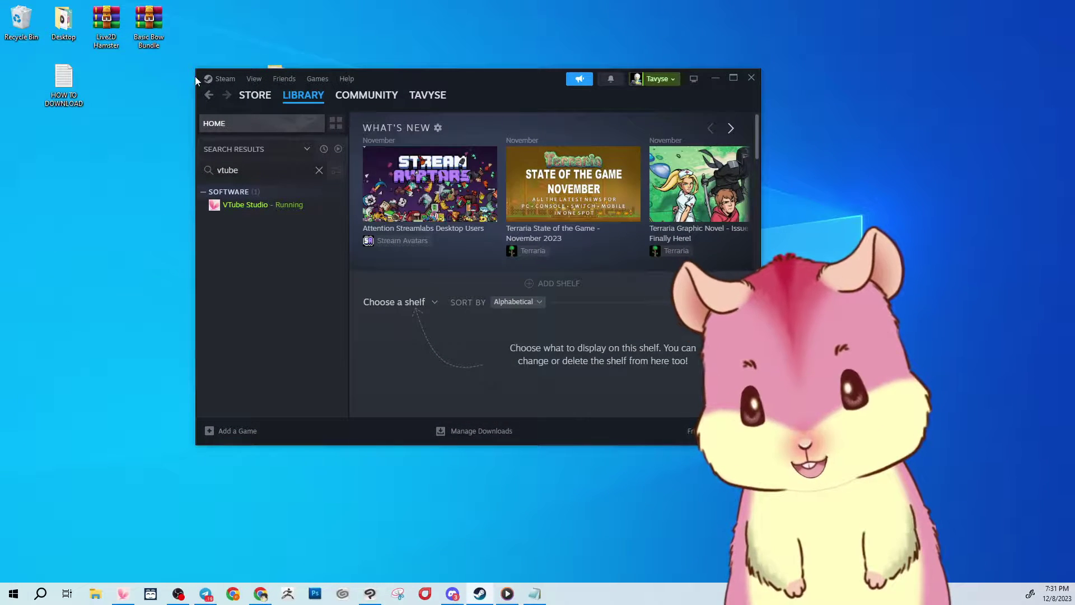
Open VTube Studio's install folder via Manage > Browse local files, then close Steam.
{"action": "right_click", "coordinate": [260, 210]}
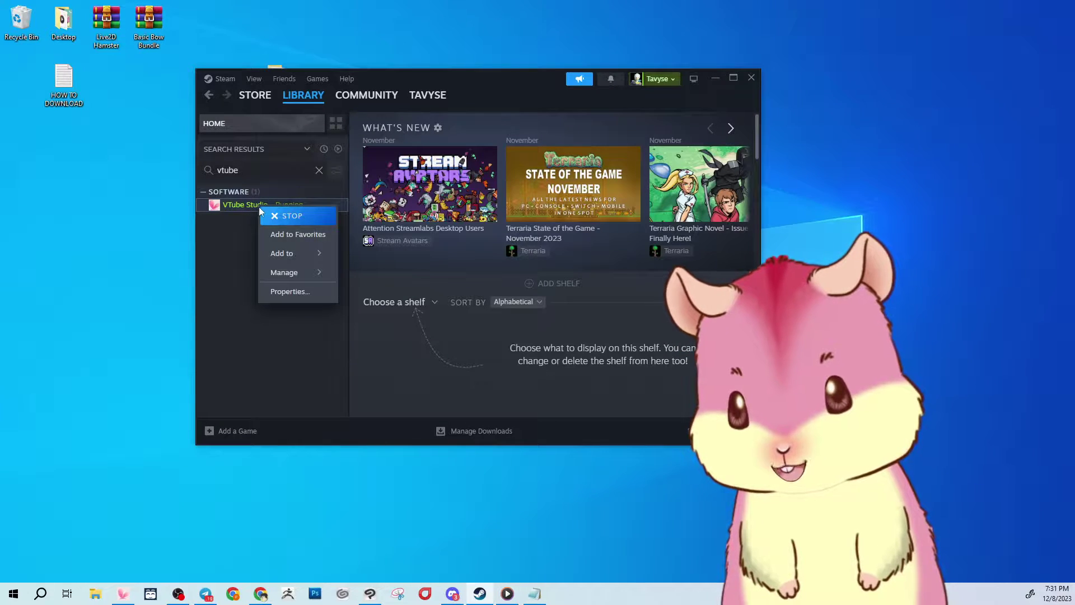
{"action": "mouse_move", "coordinate": [291, 273]}
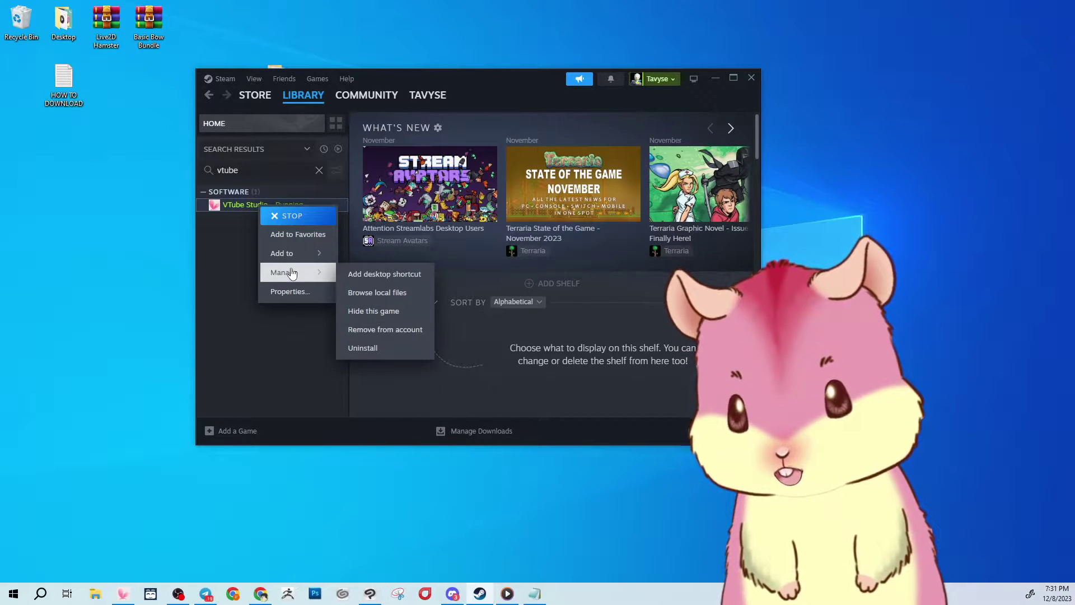
{"action": "left_click", "coordinate": [369, 291]}
{"action": "left_click_drag", "start_coordinate": [347, 142], "coordinate": [692, 67]}
{"action": "left_click", "coordinate": [750, 81]}
Navigate the install folder to VTube Studio_Data > StreamingAssets > Items.
{"action": "left_click_drag", "start_coordinate": [276, 84], "coordinate": [291, 138]}
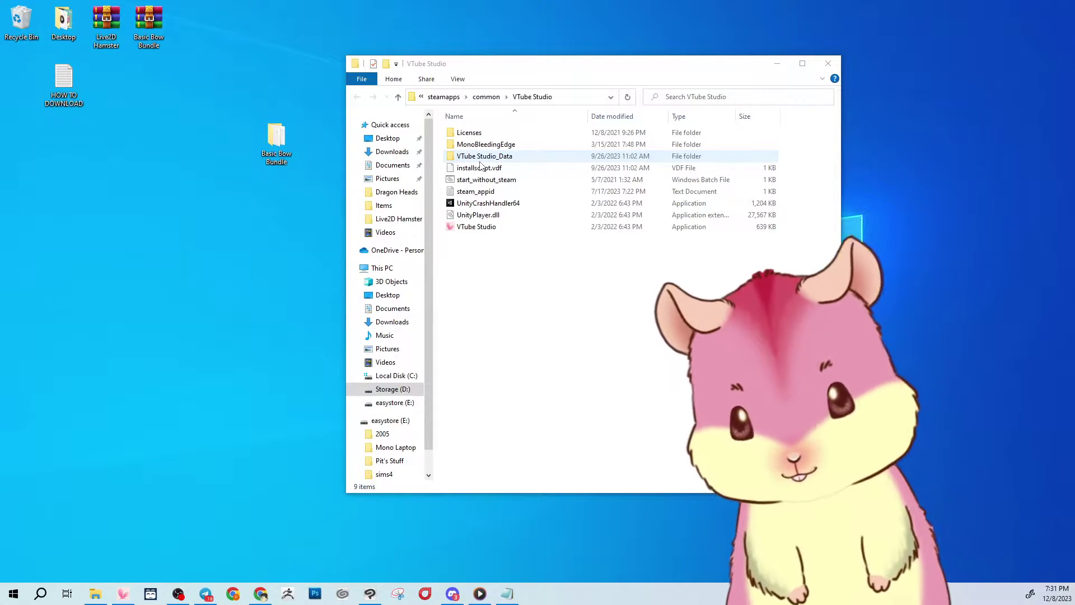
{"action": "double_click", "coordinate": [481, 160]}
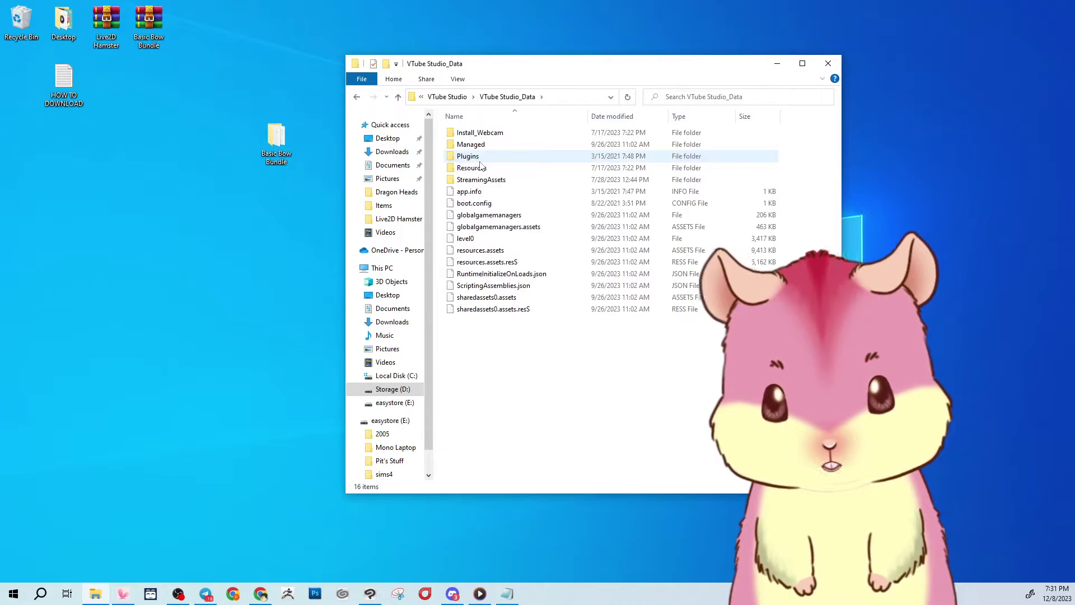
{"action": "left_click", "coordinate": [277, 143]}
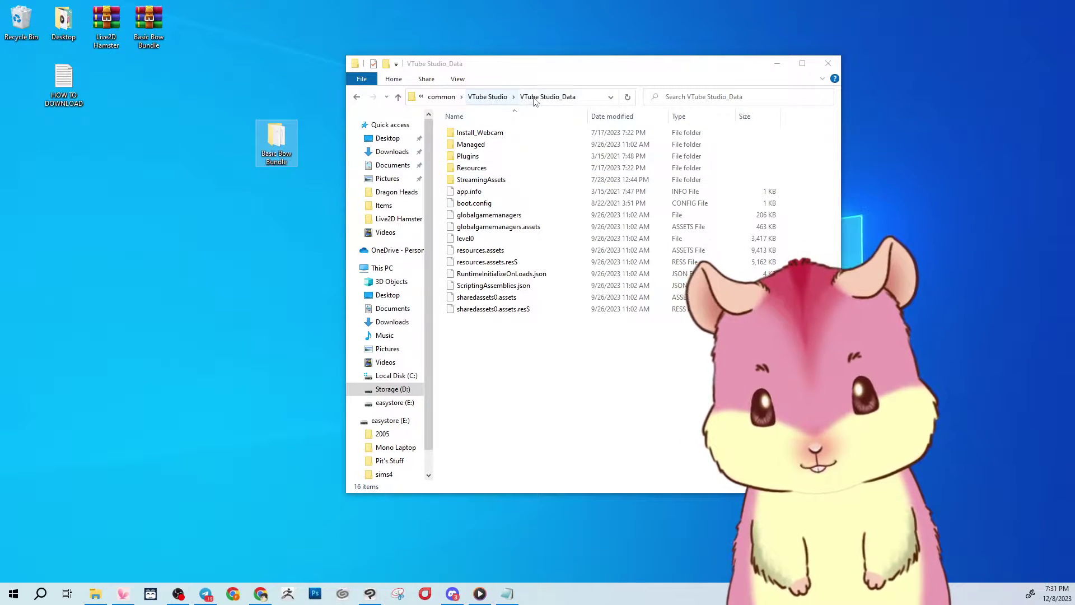
{"action": "double_click", "coordinate": [473, 180]}
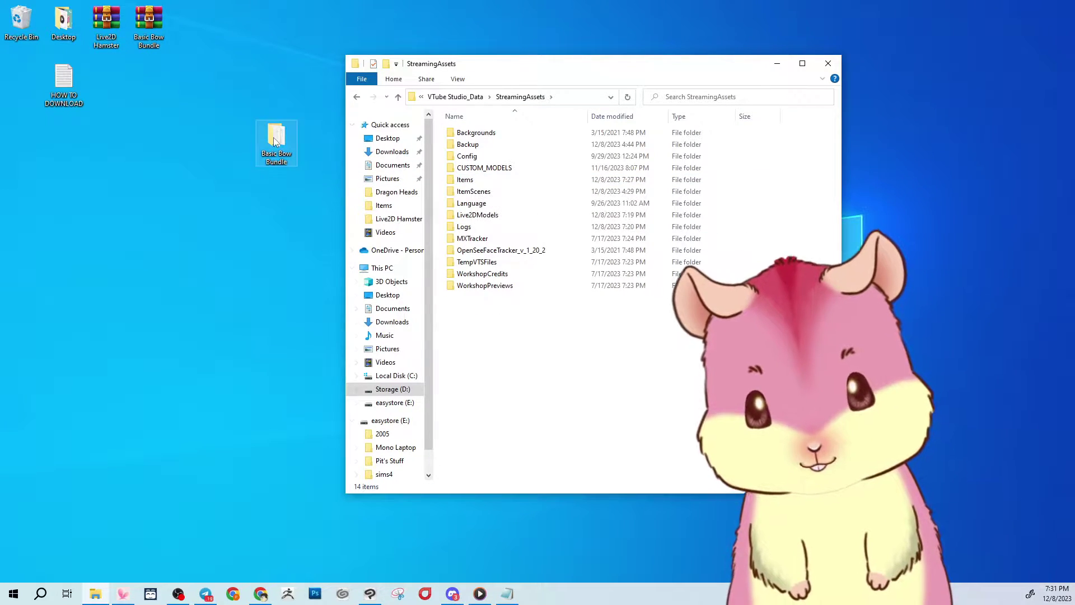
{"action": "mouse_move", "coordinate": [277, 143]}
{"action": "left_mouse_down"}
{"action": "mouse_move", "coordinate": [470, 192]}
{"action": "mouse_move", "coordinate": [471, 179]}
{"action": "mouse_move", "coordinate": [294, 145]}
{"action": "left_mouse_up"}
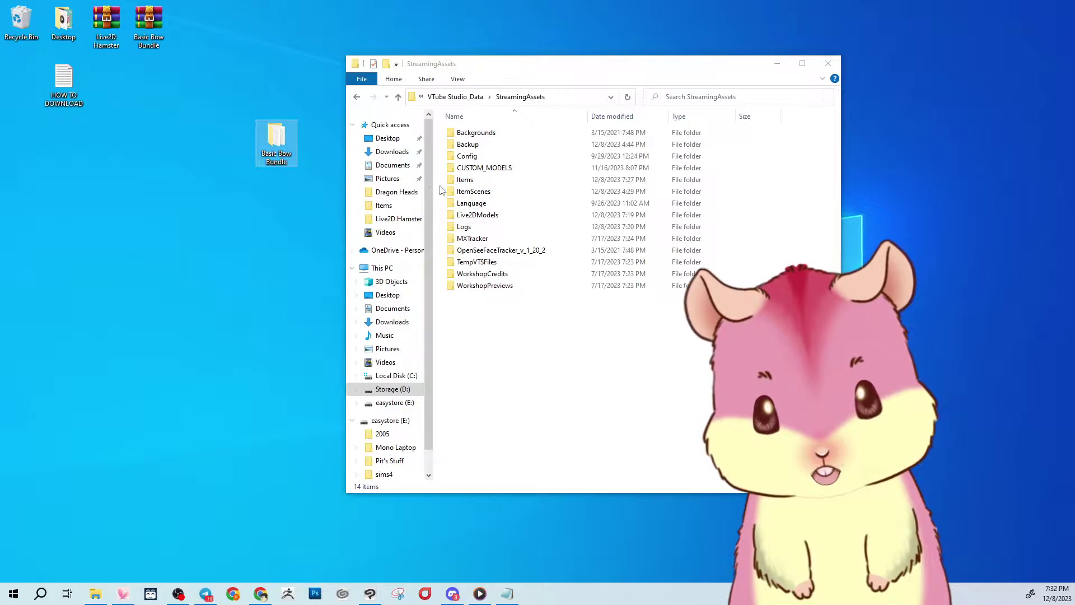
{"action": "left_click", "coordinate": [513, 215]}
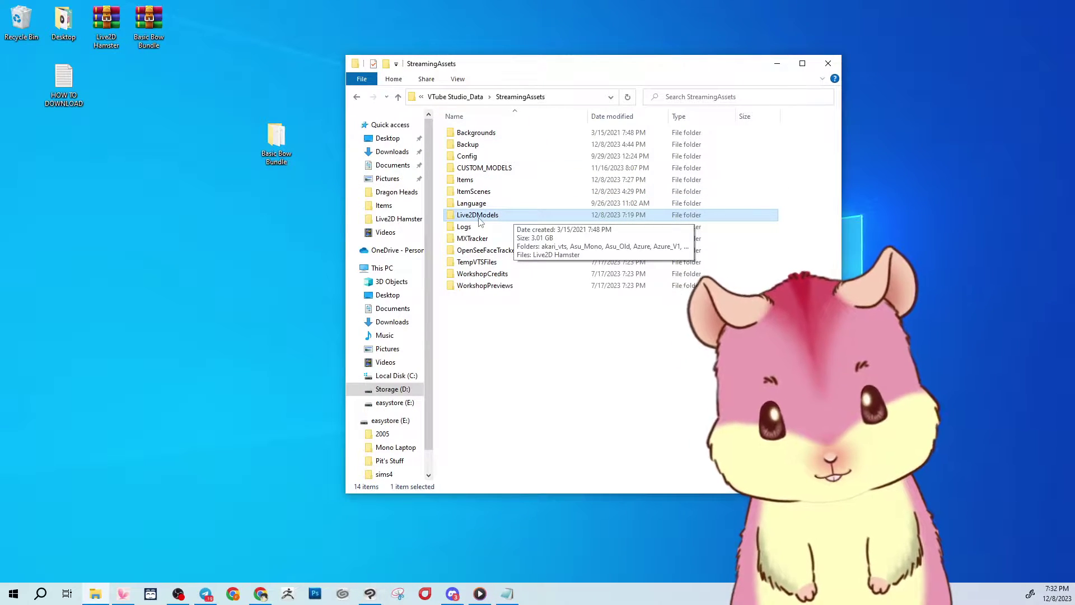
{"action": "double_click", "coordinate": [482, 182]}
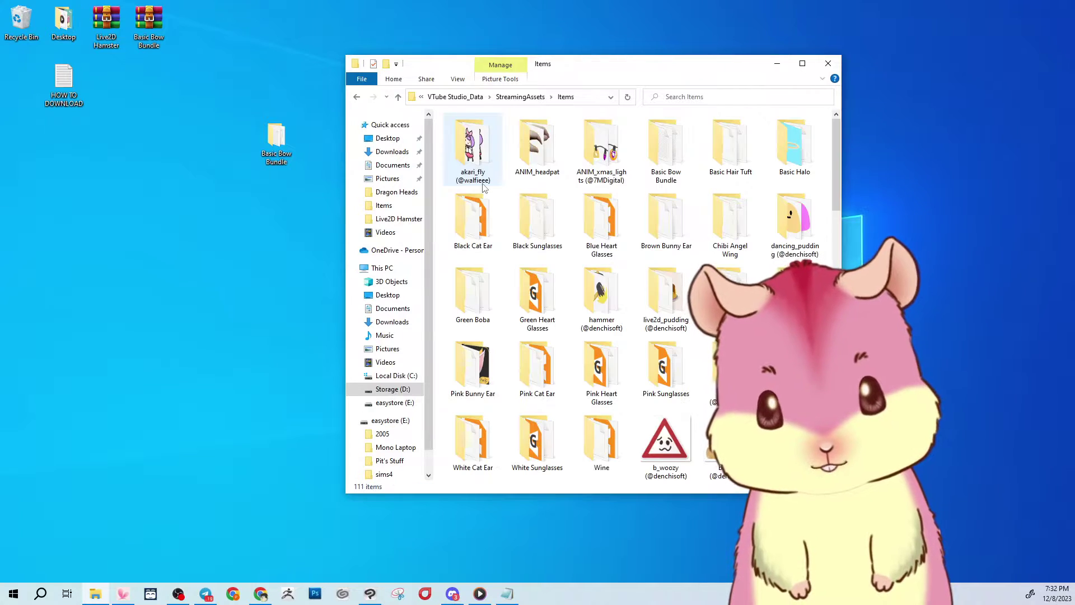
Copy FloppyBow, LowBow, TallBow and ThinBow into Items, then close both Explorer windows.
{"action": "double_click", "coordinate": [276, 141]}
{"action": "left_click_drag", "start_coordinate": [551, 71], "coordinate": [163, 102]}
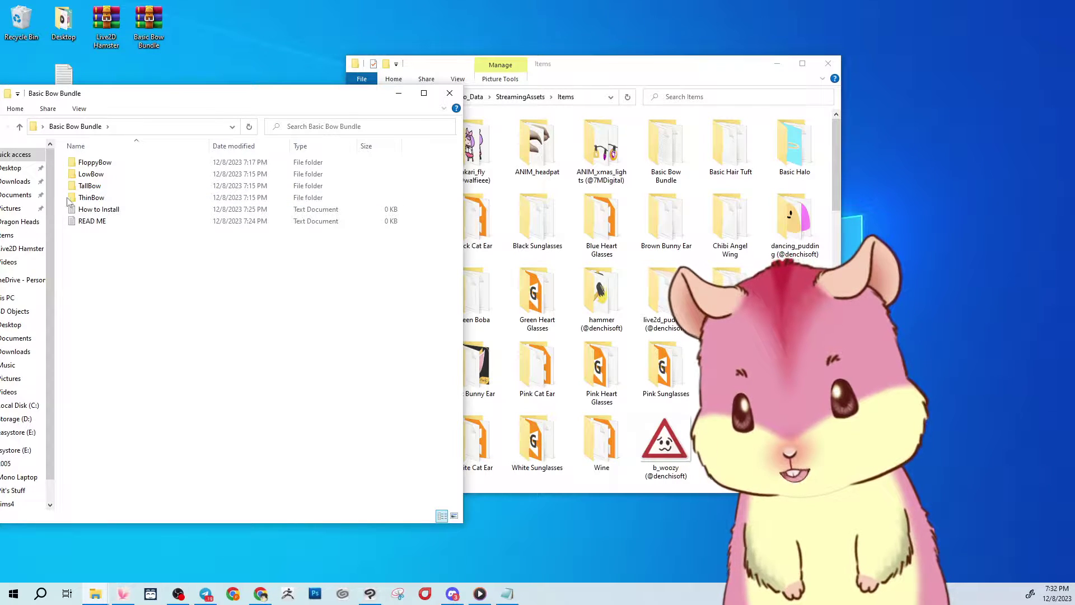
{"action": "left_click_drag", "start_coordinate": [69, 201], "coordinate": [821, 188]}
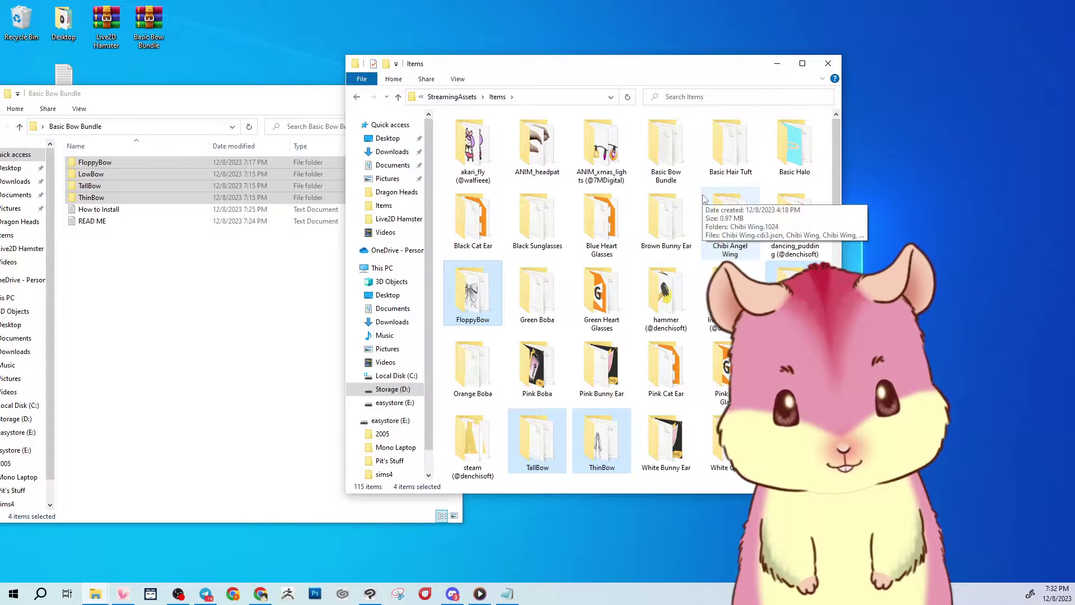
{"action": "left_click", "coordinate": [828, 63]}
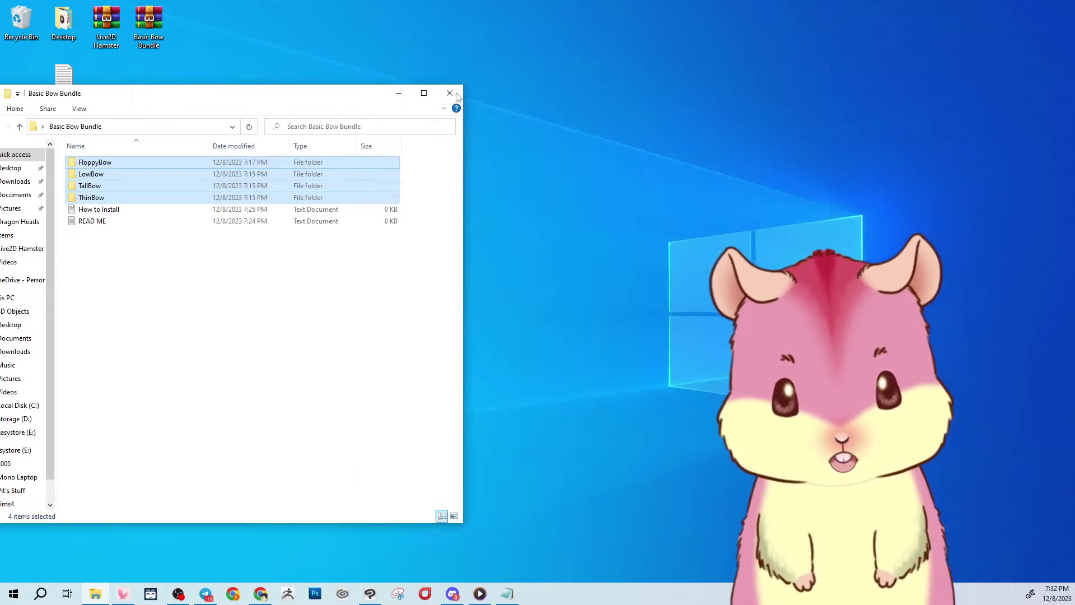
{"action": "left_click", "coordinate": [455, 94]}
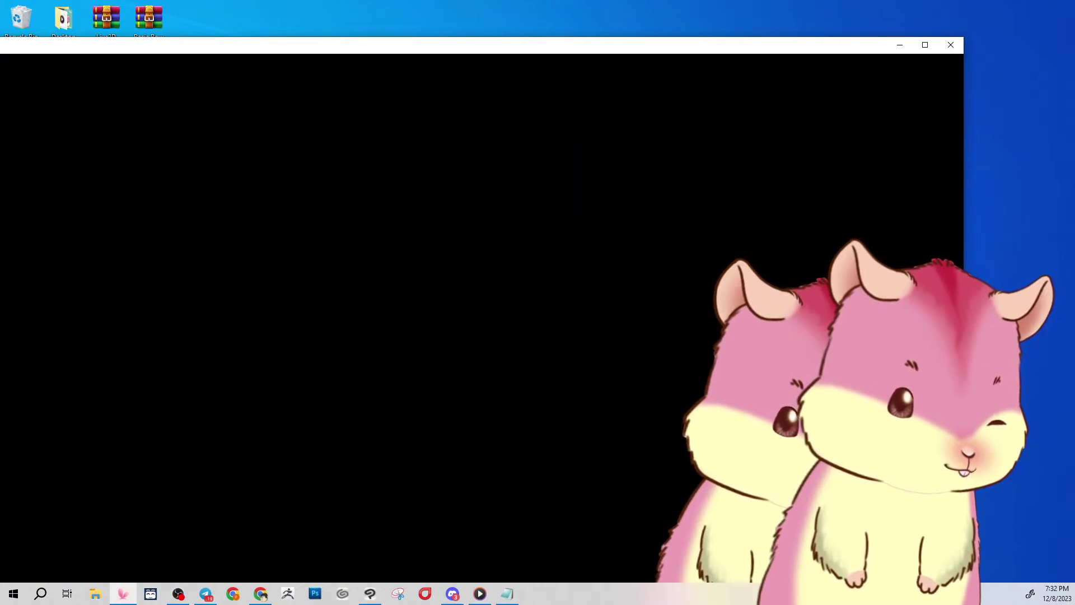
Maximize VTube Studio and apply the pink striped Default background behind the hamster.
{"action": "left_click", "coordinate": [925, 45]}
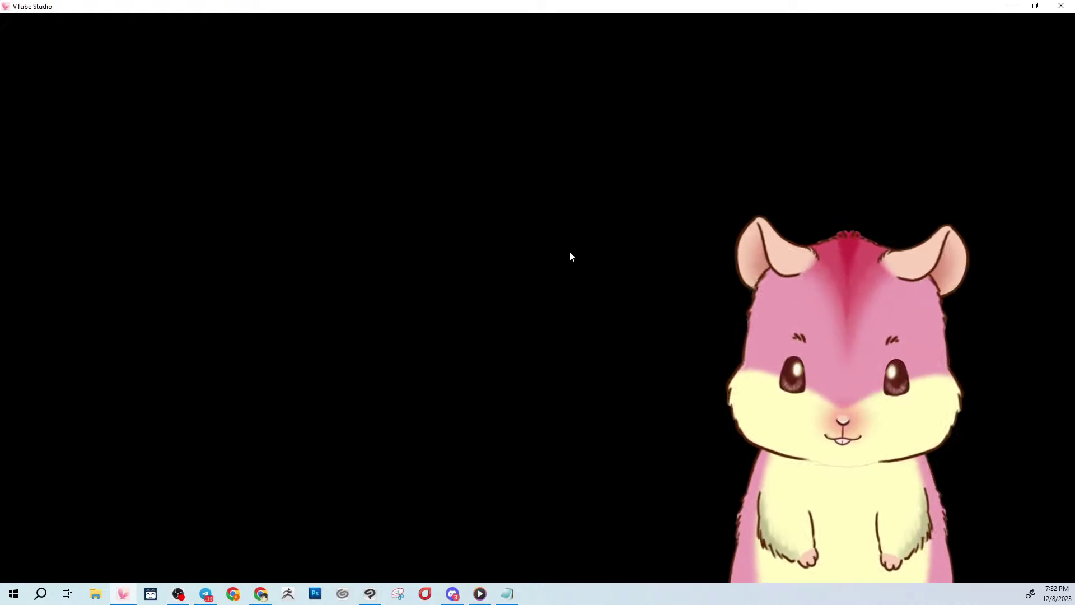
{"action": "double_click", "coordinate": [569, 251]}
{"action": "left_click", "coordinate": [28, 161]}
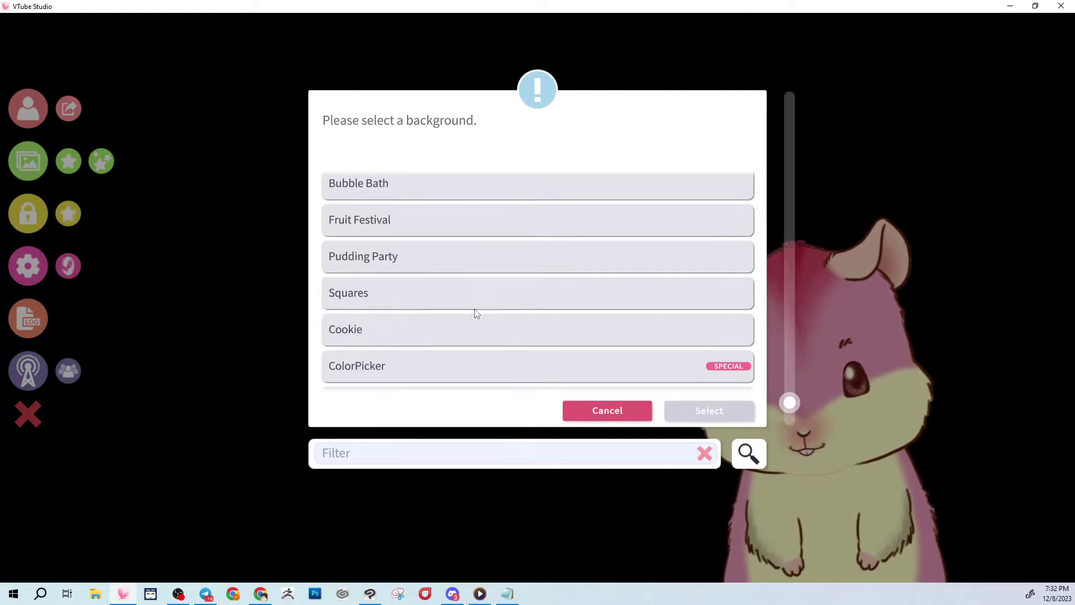
{"action": "scroll", "coordinate": [476, 314], "scroll_direction": "down", "scroll_amount": 1}
{"action": "left_click", "coordinate": [435, 335]}
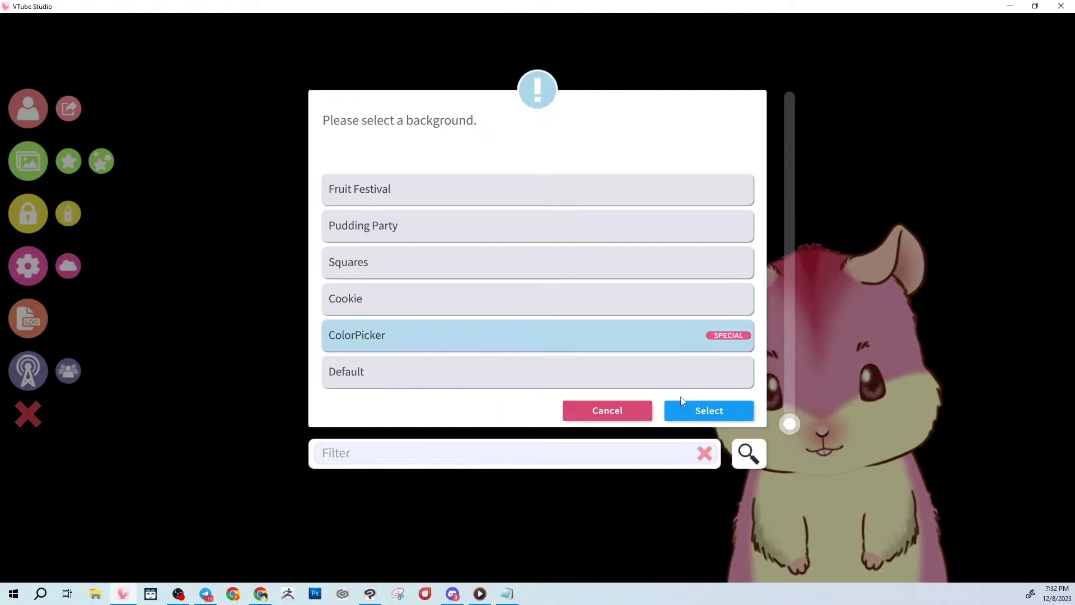
{"action": "double_click", "coordinate": [571, 372]}
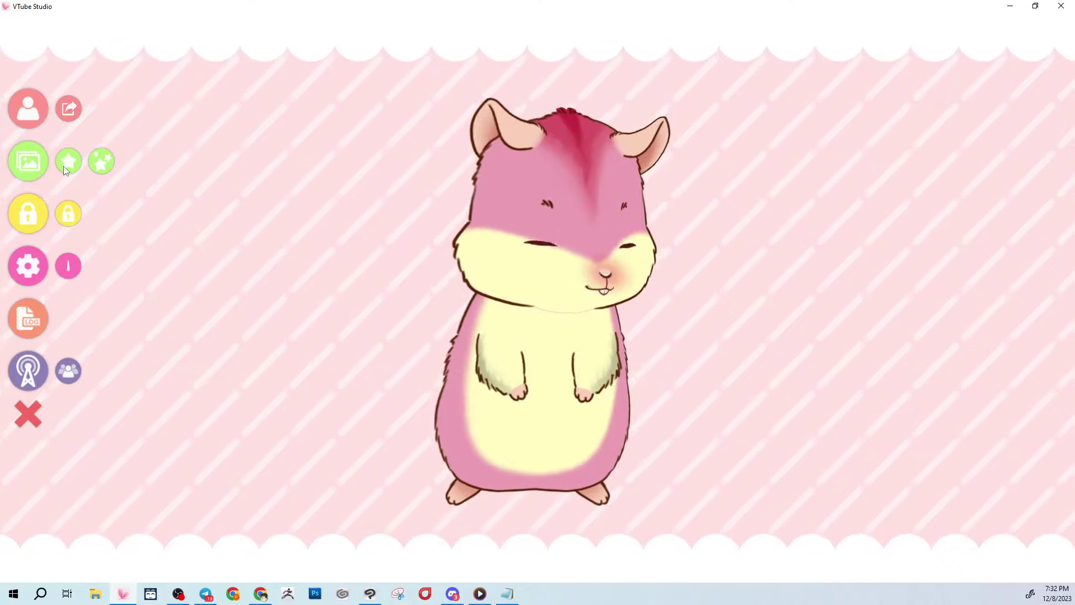
Filter the item list for 'BOW' and add the ThinBow item to the scene.
{"action": "left_click", "coordinate": [68, 162]}
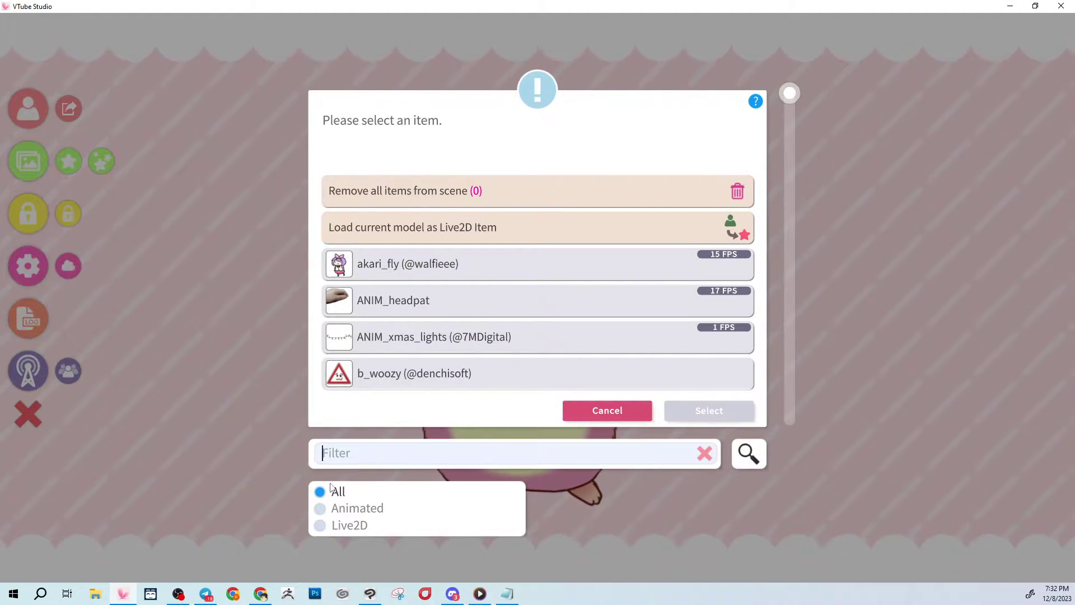
{"action": "type", "text": "BOW"}
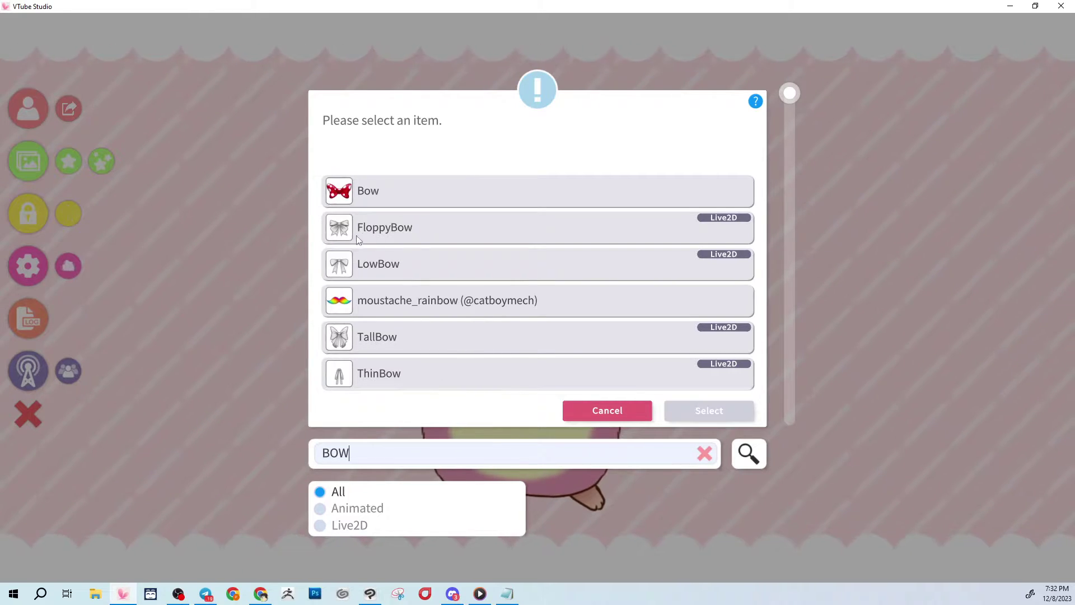
{"action": "left_click", "coordinate": [339, 377]}
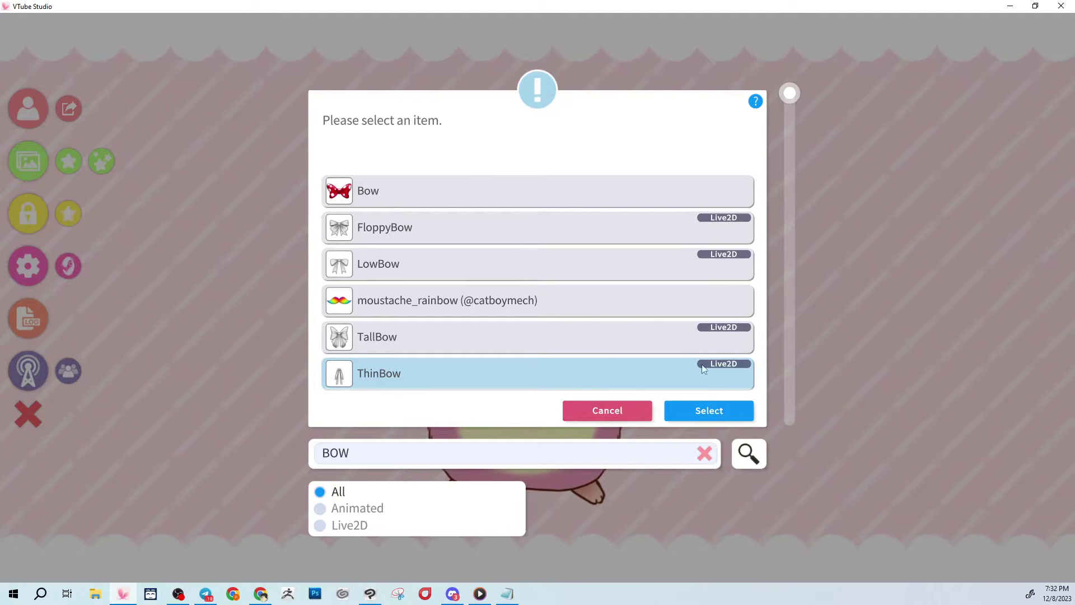
{"action": "left_click", "coordinate": [707, 412]}
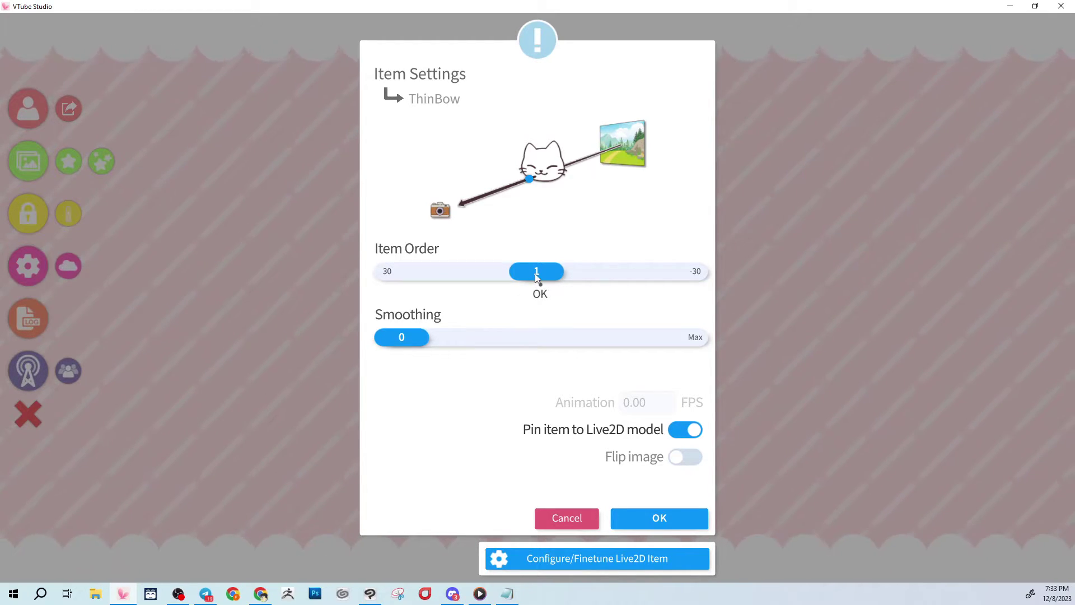
Set ThinBow's item order to 4 and open the Configure/Finetune Live2D Item panel.
{"action": "left_click_drag", "start_coordinate": [536, 274], "coordinate": [558, 288]}
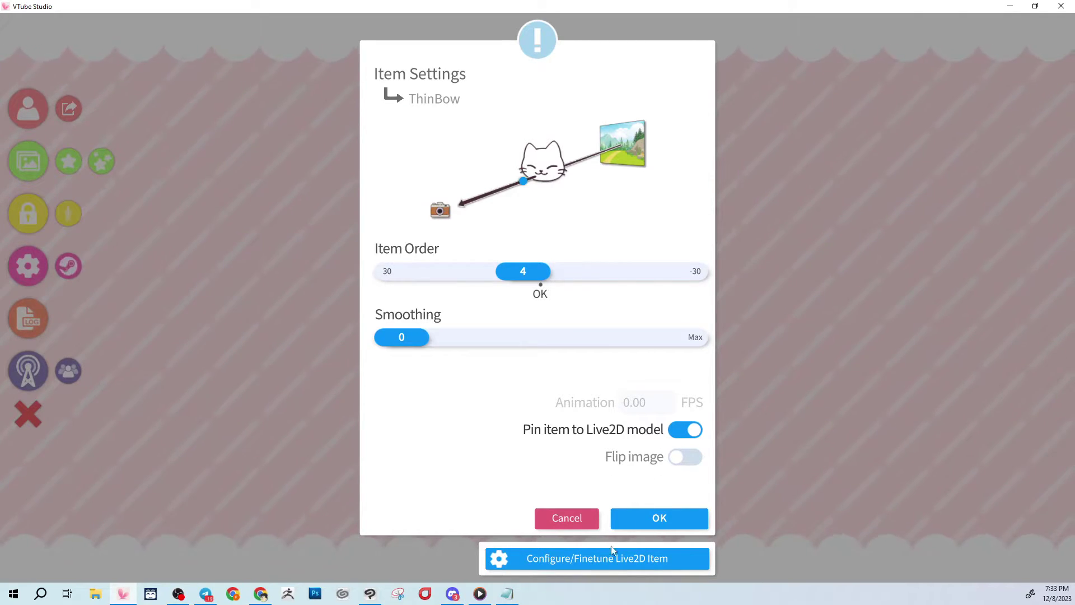
{"action": "left_click", "coordinate": [573, 557]}
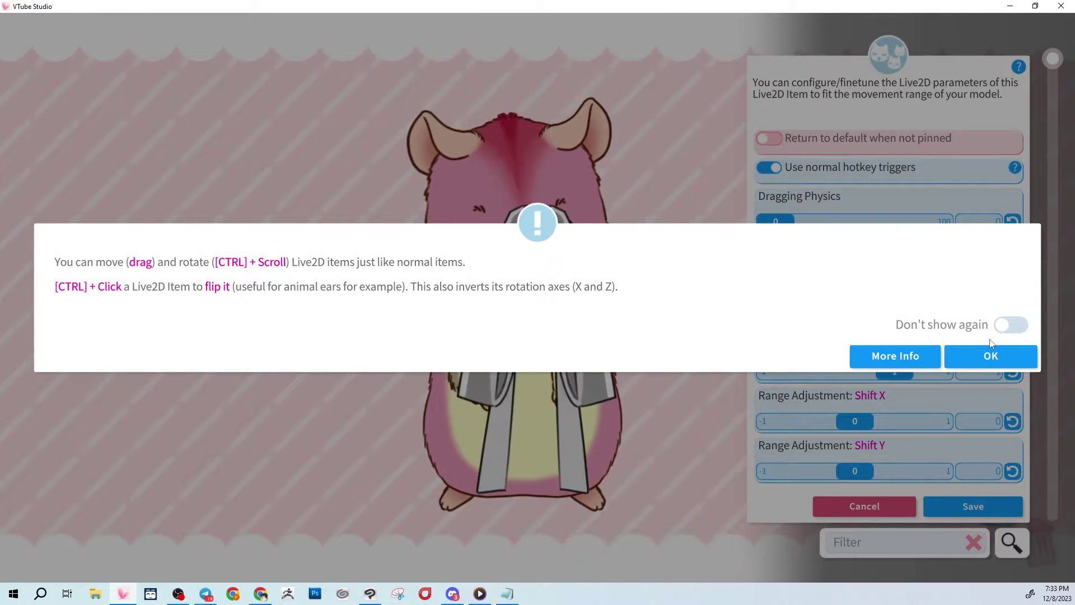
Shrink the thin bow, place it on the hamster's neck below the chin, and save.
{"action": "left_click", "coordinate": [988, 357]}
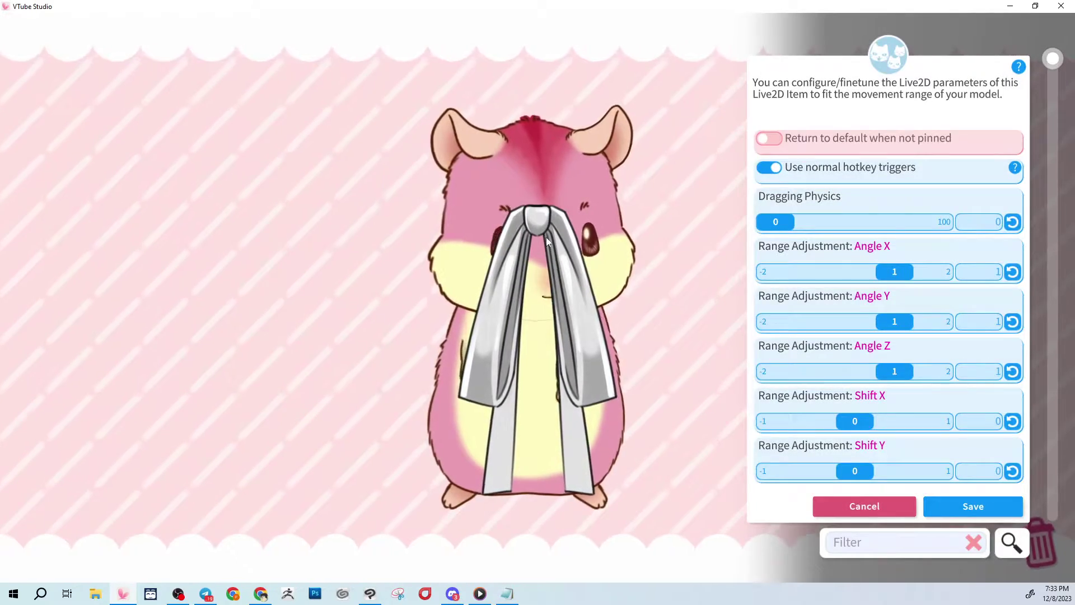
{"action": "scroll", "coordinate": [535, 226], "scroll_direction": "down", "scroll_amount": 5}
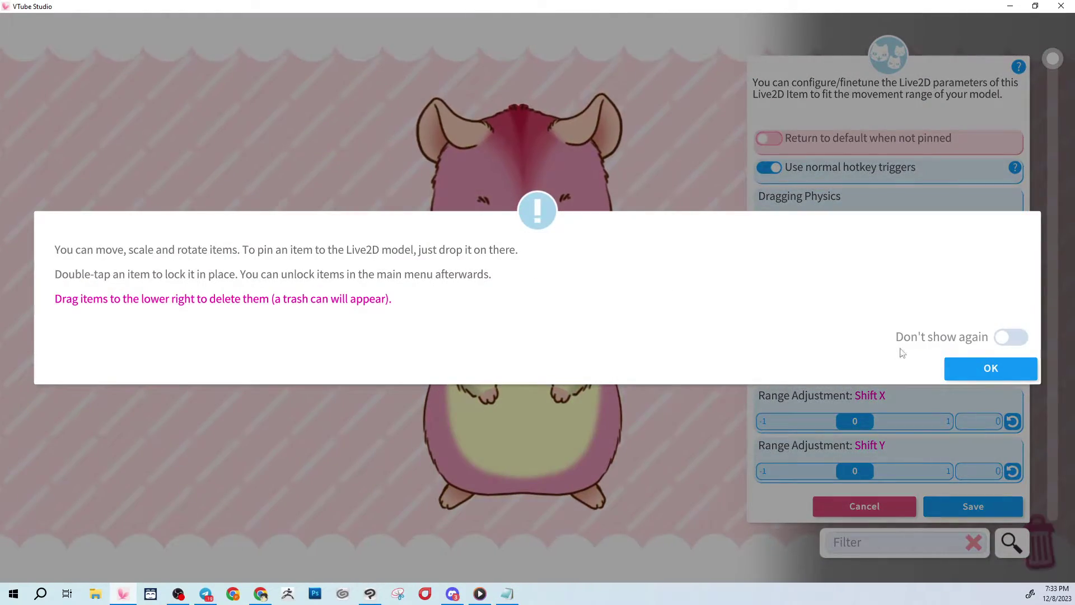
{"action": "left_click", "coordinate": [991, 364]}
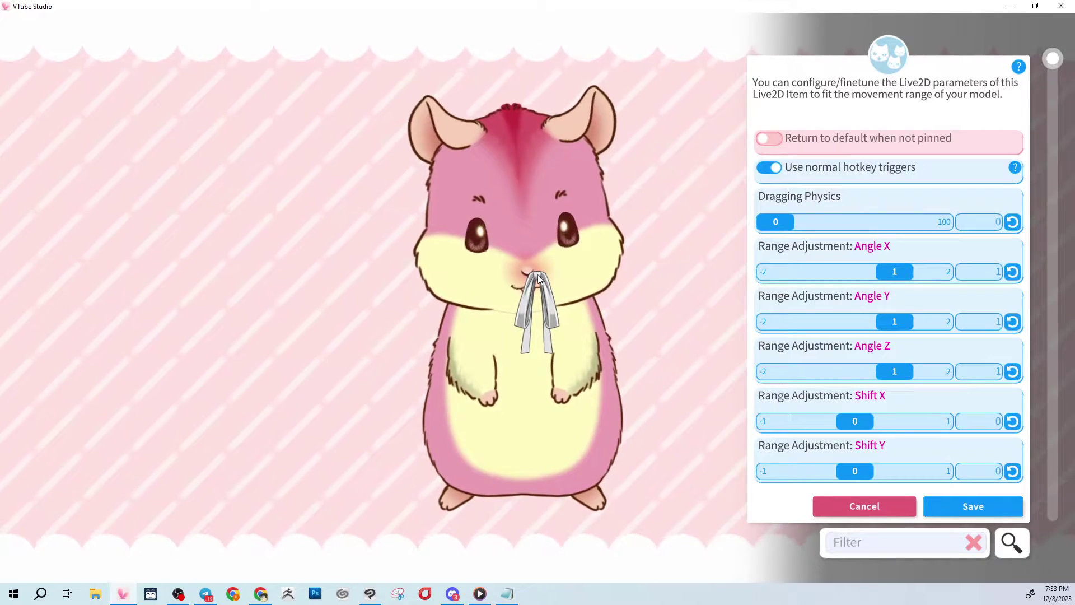
{"action": "left_click_drag", "start_coordinate": [530, 305], "coordinate": [521, 315]}
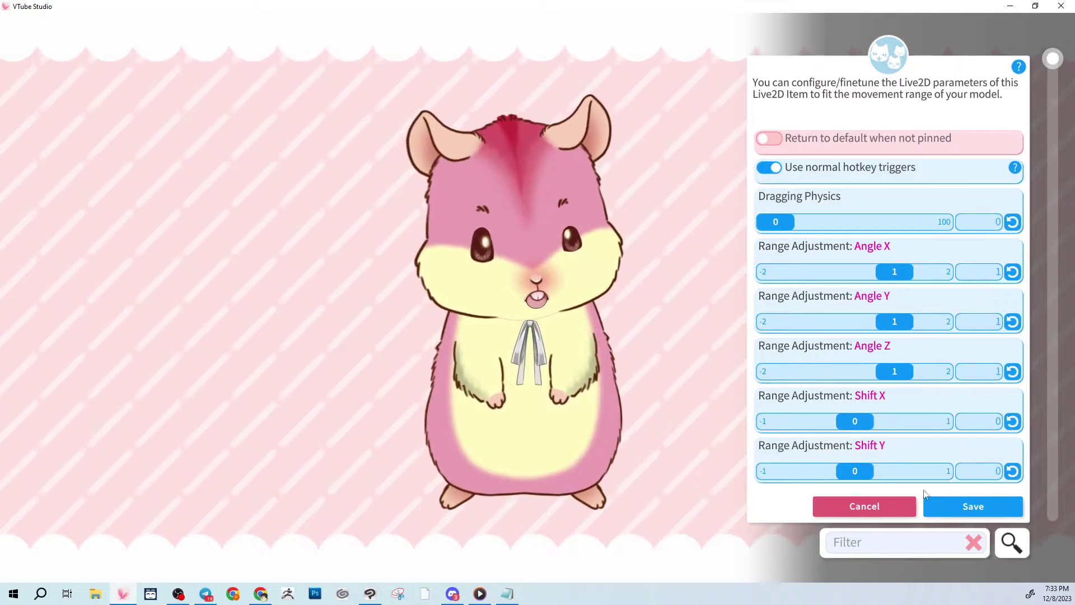
{"action": "left_click", "coordinate": [972, 504]}
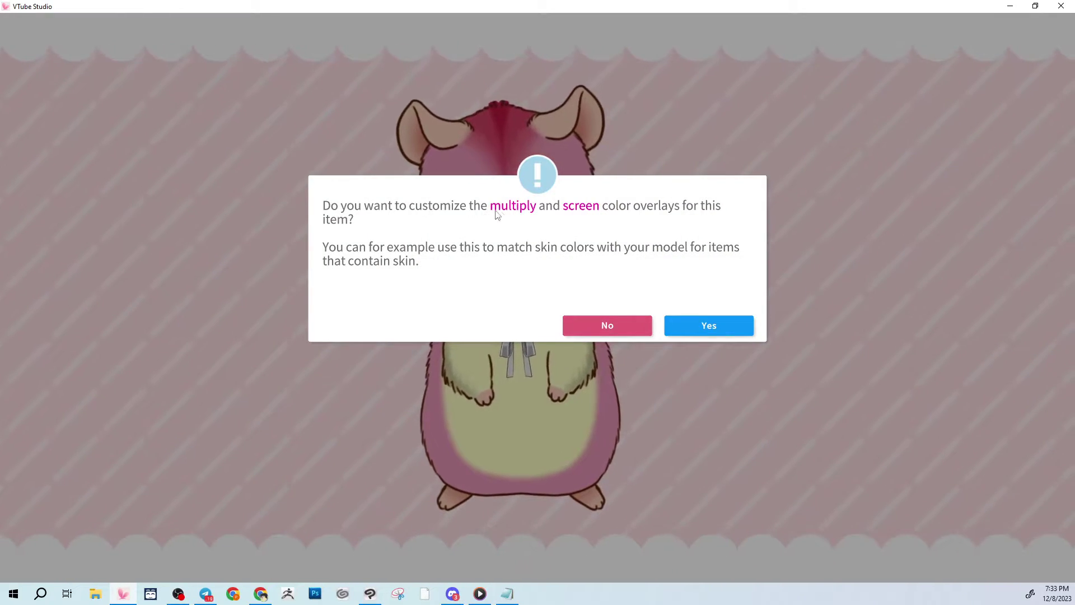
Filter ArtMeshes by COLOR and give ThinKnotColor a #FF4269 multiply colour.
{"action": "left_click", "coordinate": [695, 324]}
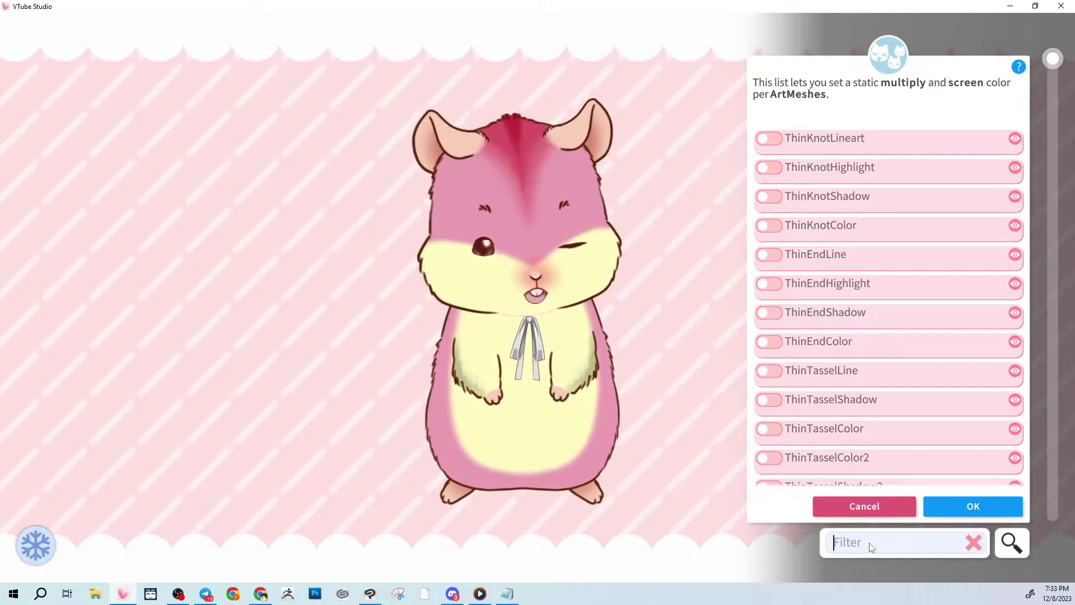
{"action": "type", "text": "COLOR"}
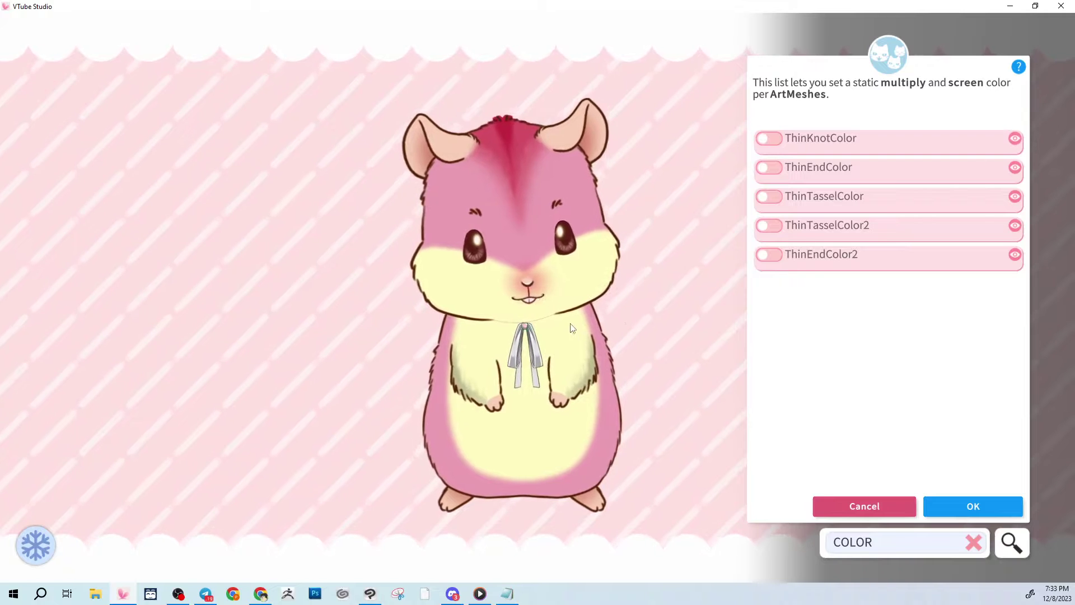
{"action": "left_click", "coordinate": [776, 149]}
{"action": "left_click_drag", "start_coordinate": [922, 261], "coordinate": [934, 290]}
{"action": "left_click", "coordinate": [918, 218]}
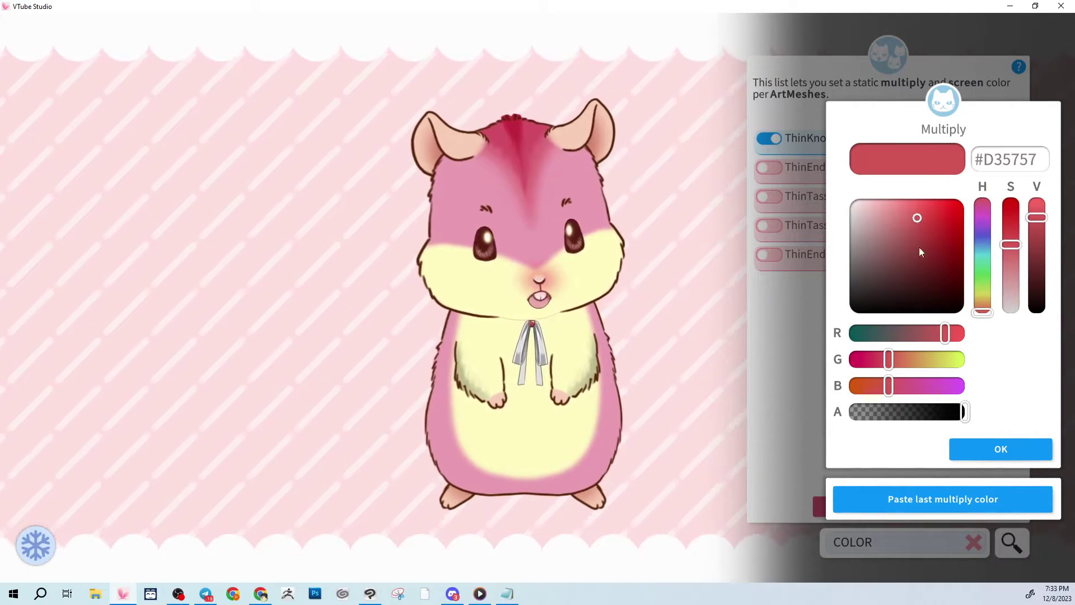
{"action": "left_click_drag", "start_coordinate": [1038, 218], "coordinate": [1045, 186]}
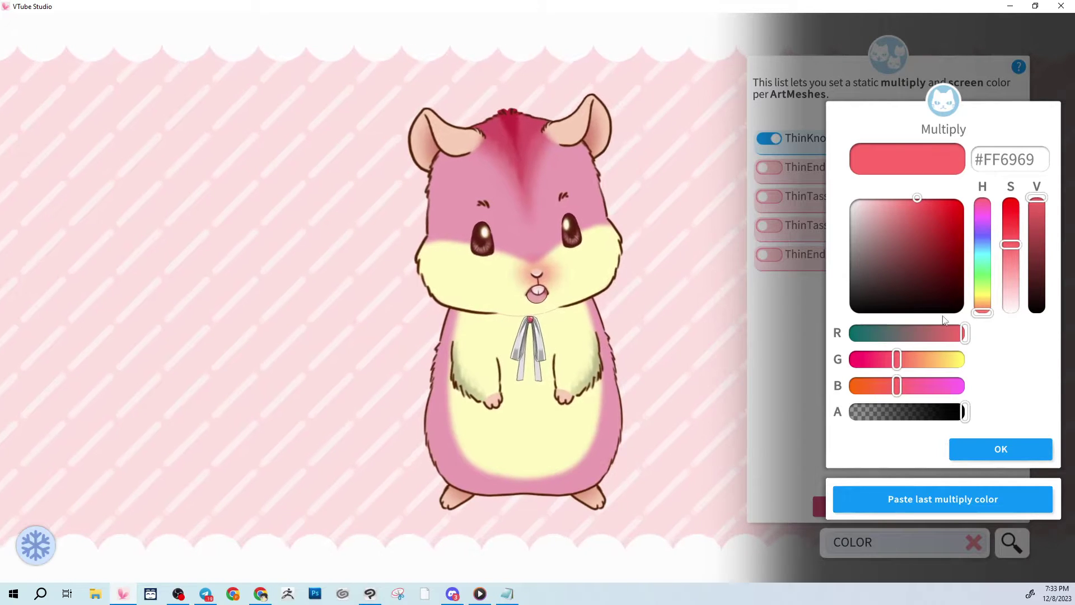
{"action": "mouse_move", "coordinate": [896, 367]}
{"action": "left_mouse_down"}
{"action": "mouse_move", "coordinate": [866, 370]}
{"action": "mouse_move", "coordinate": [881, 371]}
{"action": "left_mouse_up"}
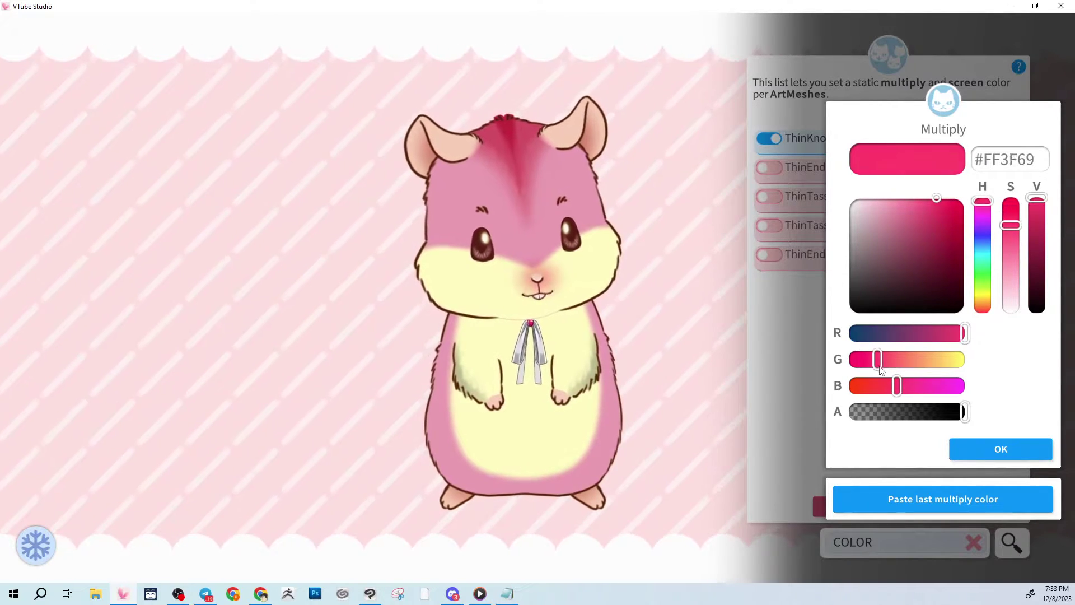
{"action": "left_click", "coordinate": [1001, 447]}
{"action": "left_click", "coordinate": [1001, 446]}
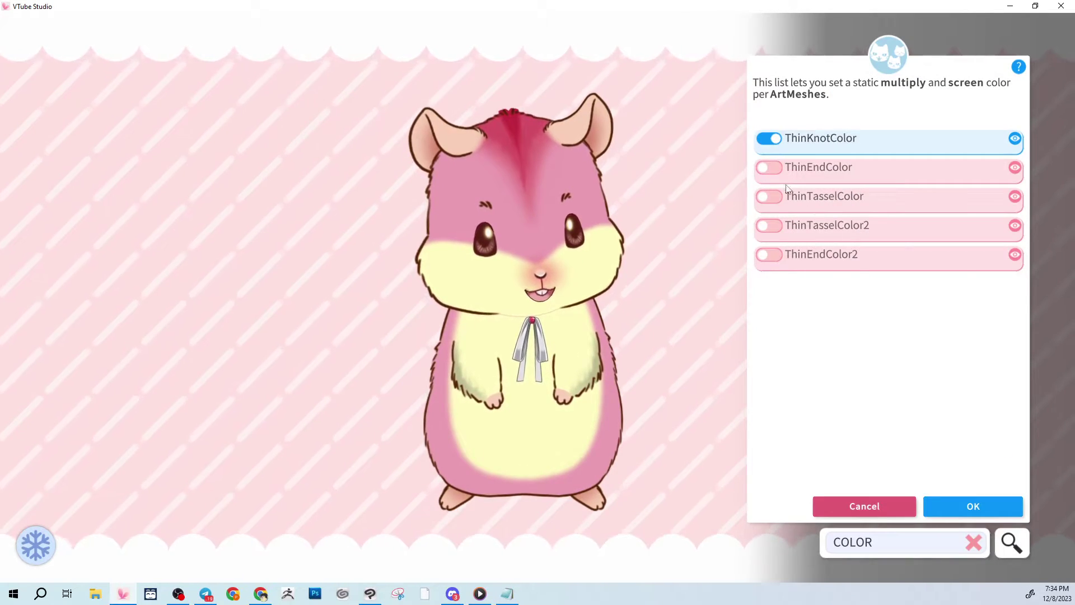
Apply the same #FF4269 multiply colour to ThinEndColor and ThinTasselColor.
{"action": "left_click", "coordinate": [776, 169]}
{"action": "left_click", "coordinate": [897, 497]}
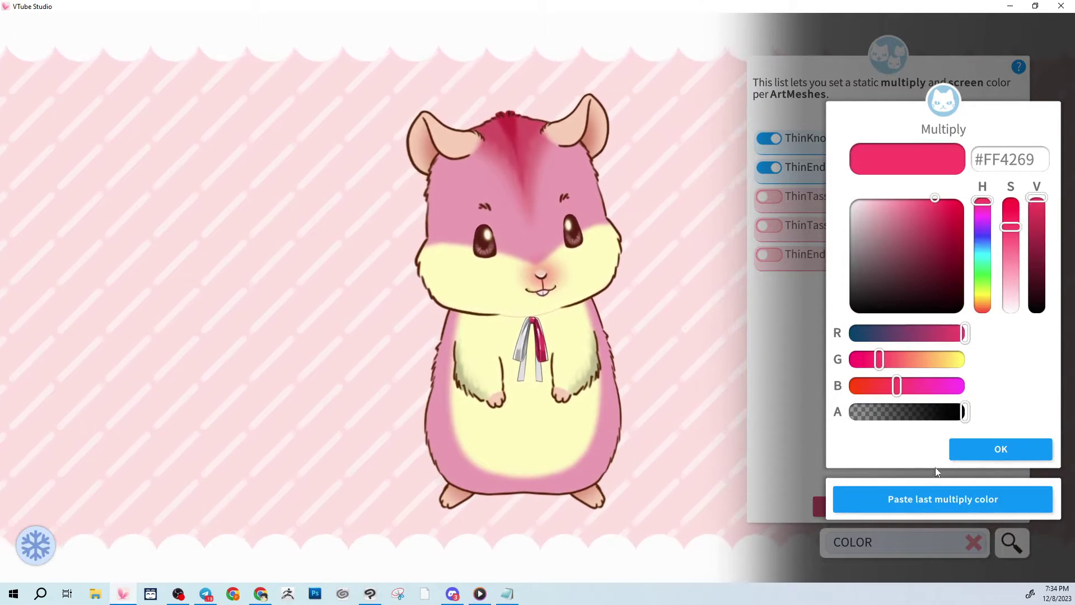
{"action": "left_click", "coordinate": [967, 449]}
{"action": "left_click", "coordinate": [976, 448]}
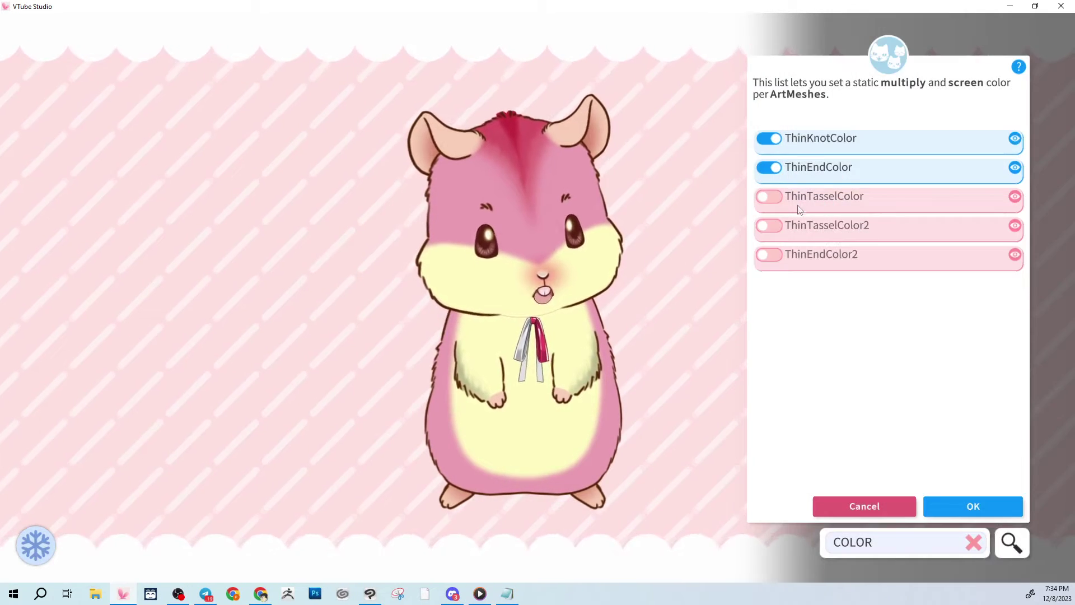
{"action": "left_click", "coordinate": [767, 195]}
{"action": "left_click", "coordinate": [952, 499]}
{"action": "left_click", "coordinate": [968, 456]}
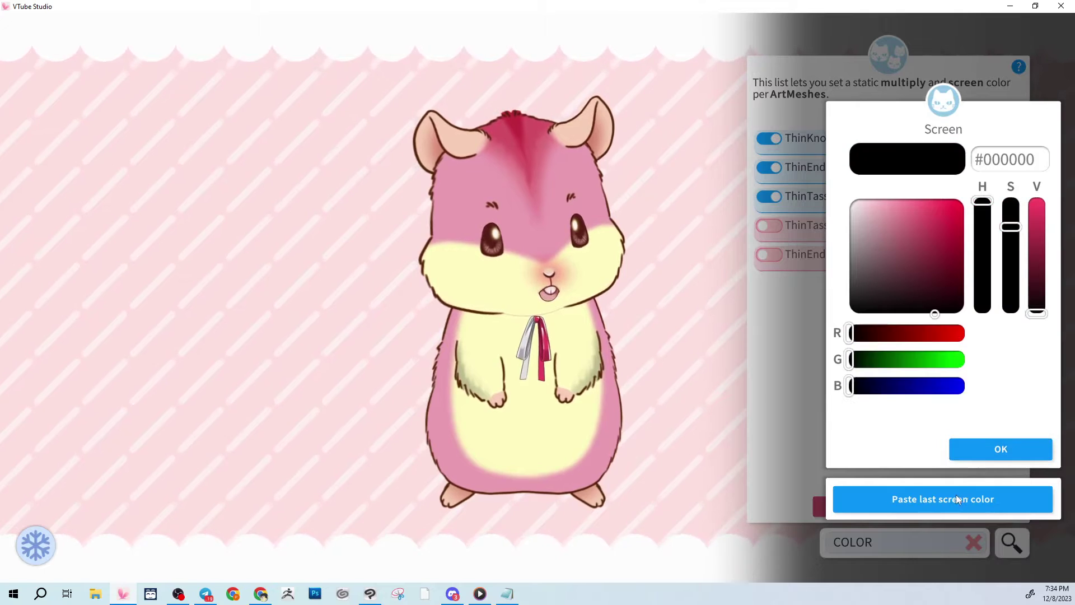
{"action": "left_click", "coordinate": [979, 446]}
Apply the #FF4269 multiply colour to ThinTasselColor2 and ThinEndColor2.
{"action": "left_click", "coordinate": [769, 225]}
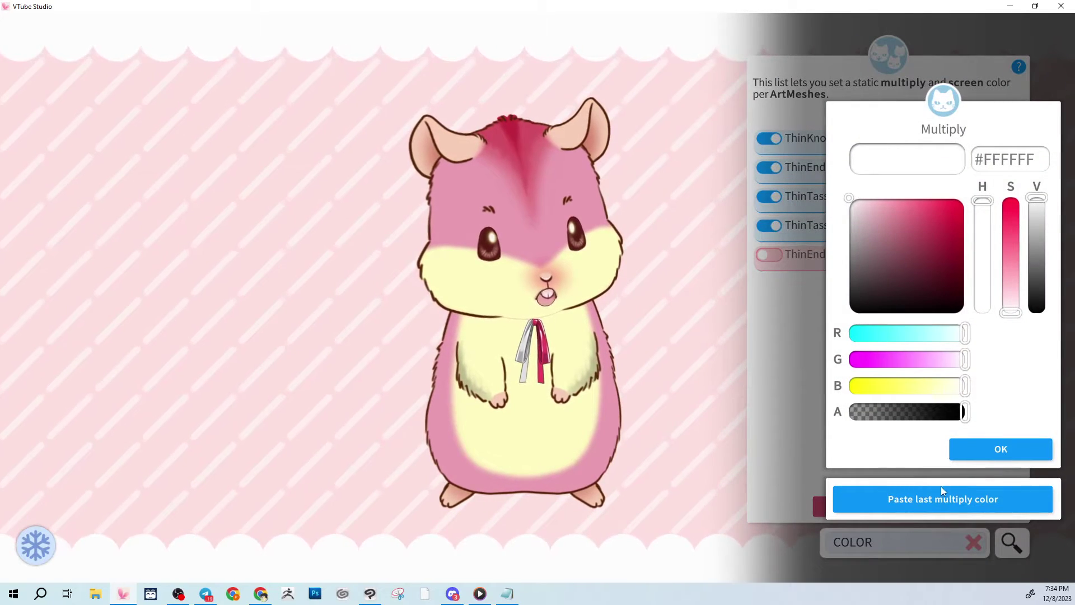
{"action": "left_click", "coordinate": [943, 490]}
{"action": "left_click", "coordinate": [975, 449]}
{"action": "left_click", "coordinate": [973, 449]}
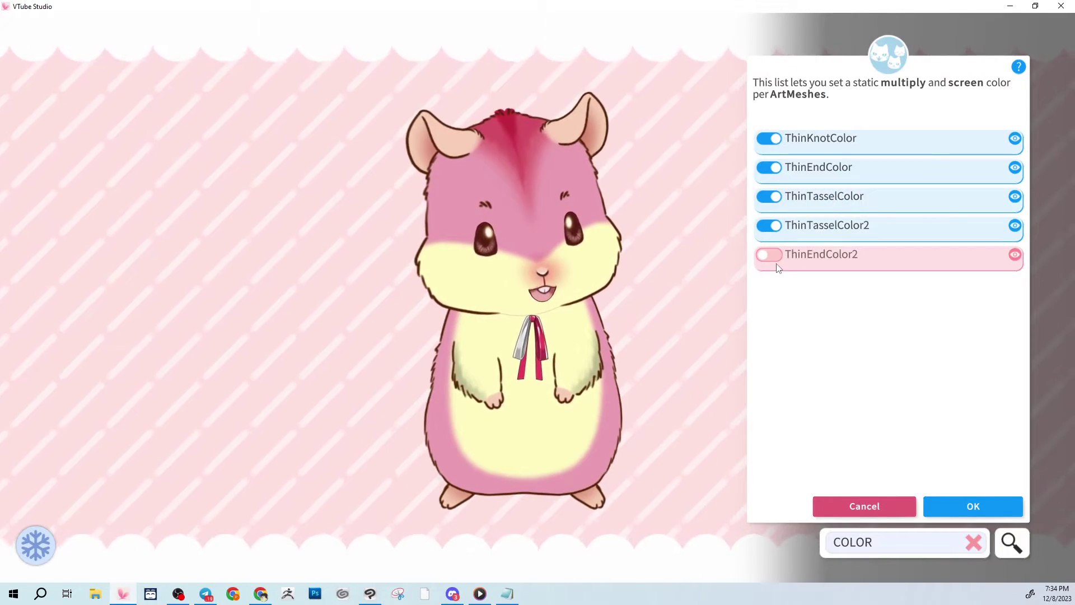
{"action": "left_click", "coordinate": [775, 254]}
{"action": "left_click", "coordinate": [945, 493]}
{"action": "left_click", "coordinate": [972, 449]}
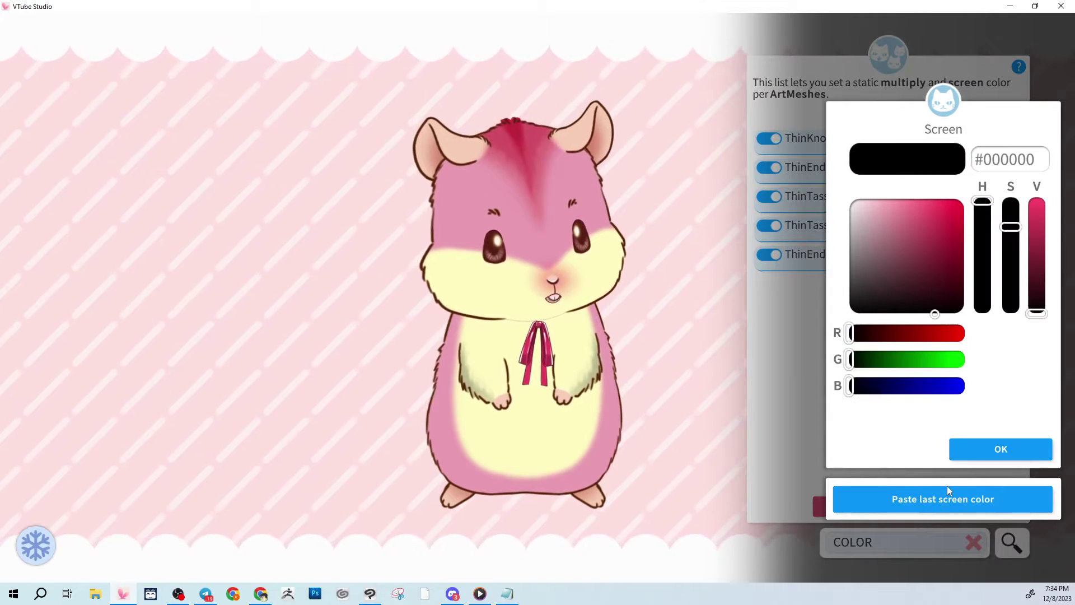
{"action": "left_click", "coordinate": [978, 447]}
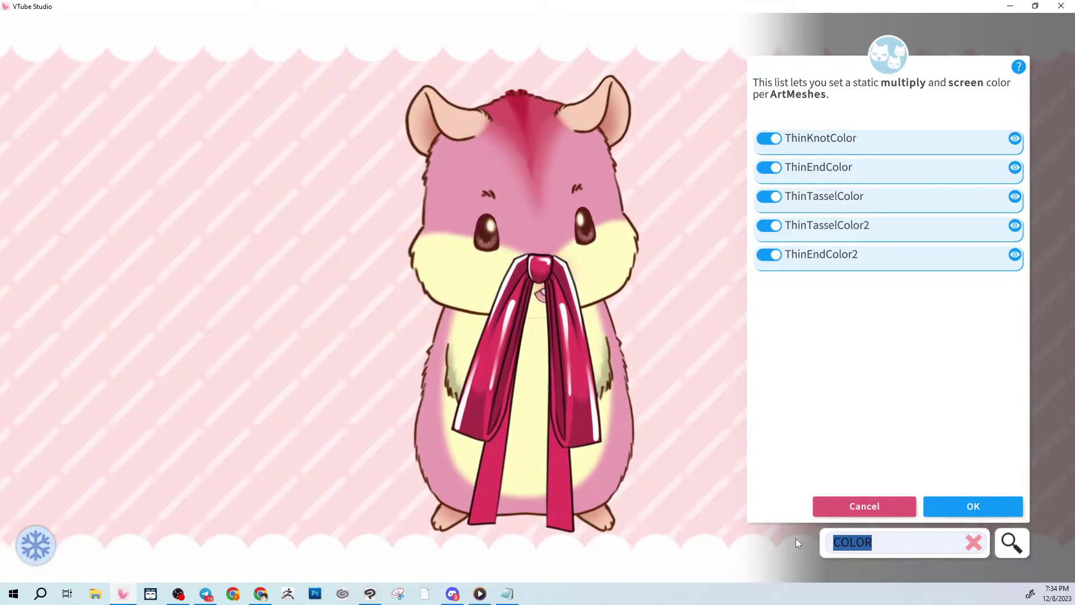
Filter by HIGHLIGHT and give ThinKnotHighlight multiply #FF9D95 and screen #4B2E2C.
{"action": "key", "text": "BackSpace"}
{"action": "type", "text": "HIGHLIGH"}
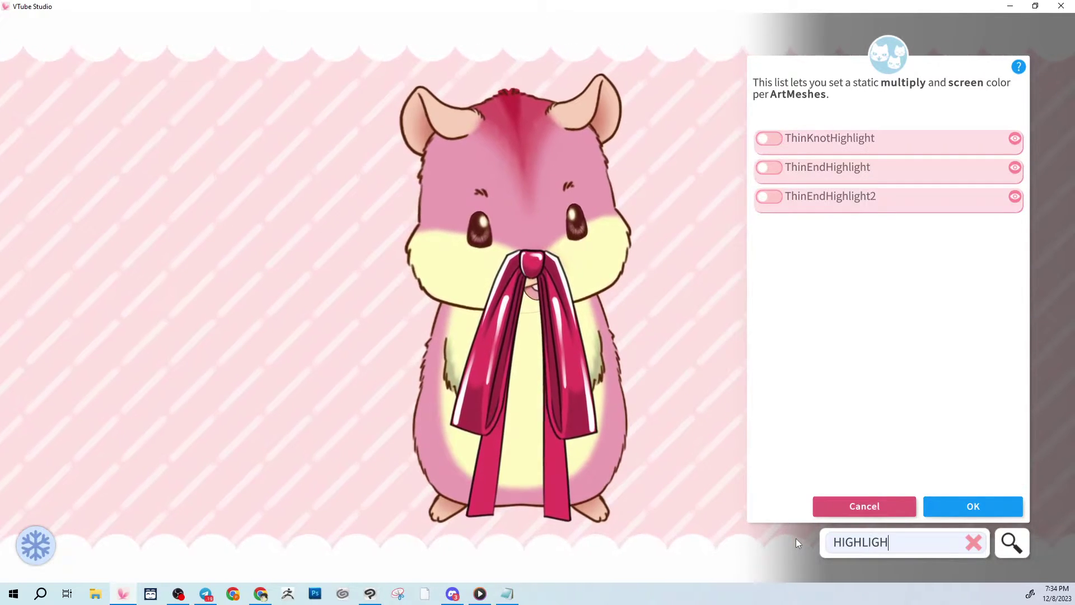
{"action": "type", "text": "T"}
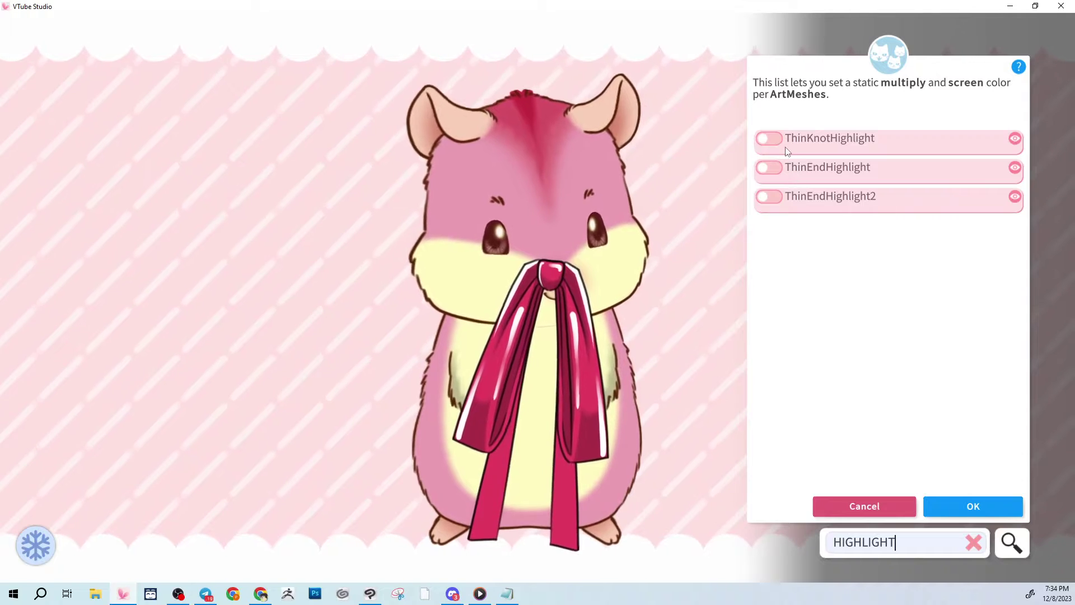
{"action": "left_click", "coordinate": [777, 139]}
{"action": "left_click", "coordinate": [880, 245]}
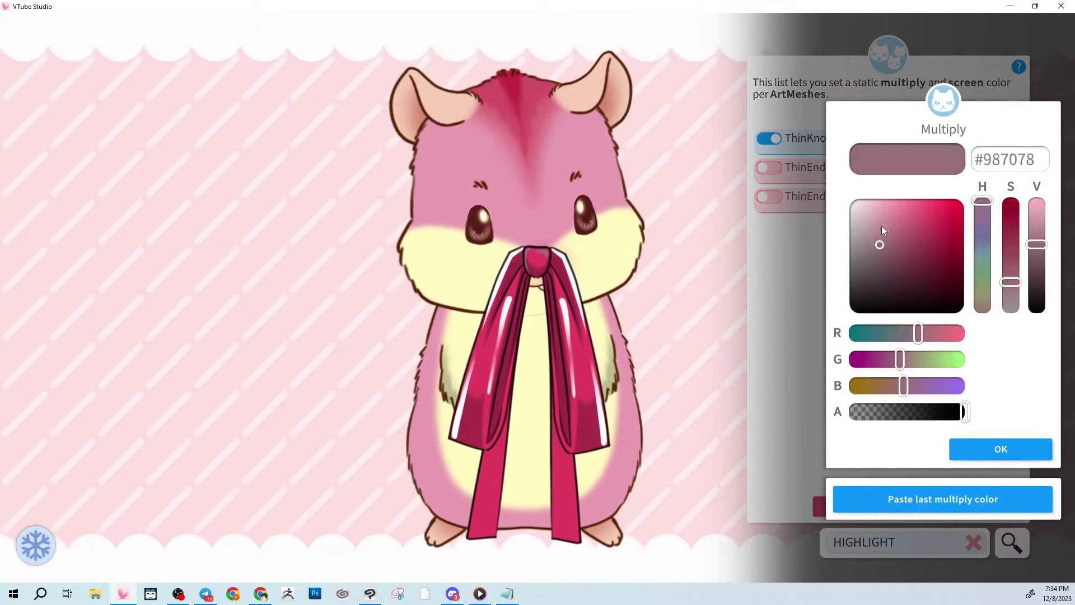
{"action": "left_click_drag", "start_coordinate": [882, 226], "coordinate": [887, 197]}
{"action": "mouse_move", "coordinate": [885, 385]}
{"action": "left_mouse_down"}
{"action": "mouse_move", "coordinate": [870, 387]}
{"action": "mouse_move", "coordinate": [976, 396]}
{"action": "left_mouse_up"}
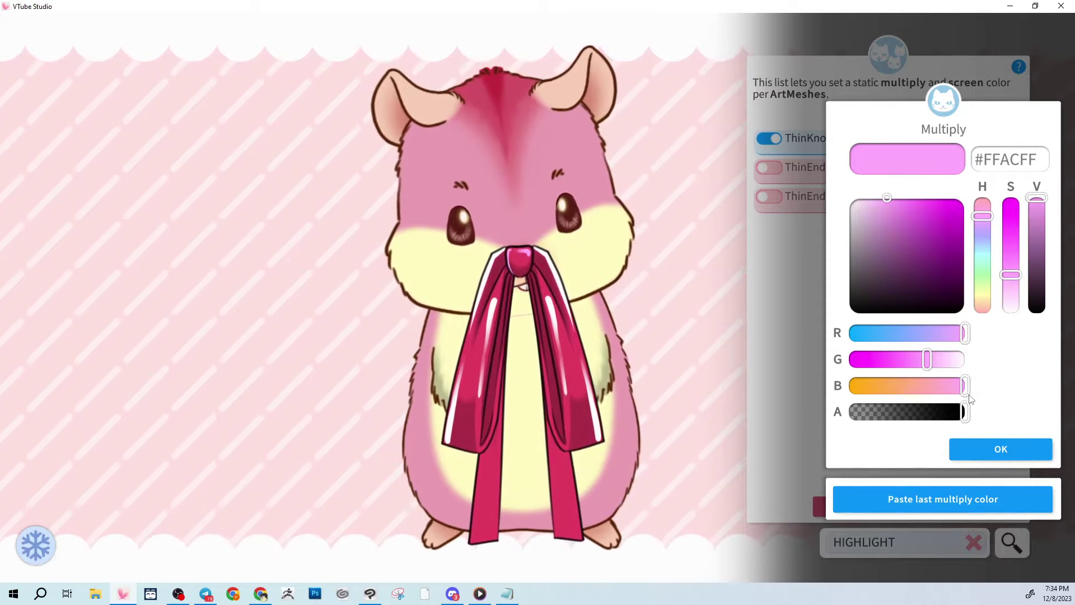
{"action": "left_click_drag", "start_coordinate": [983, 216], "coordinate": [983, 309]}
{"action": "mouse_move", "coordinate": [1012, 274]}
{"action": "left_mouse_down"}
{"action": "mouse_move", "coordinate": [1019, 252]}
{"action": "mouse_move", "coordinate": [1018, 269]}
{"action": "left_mouse_up"}
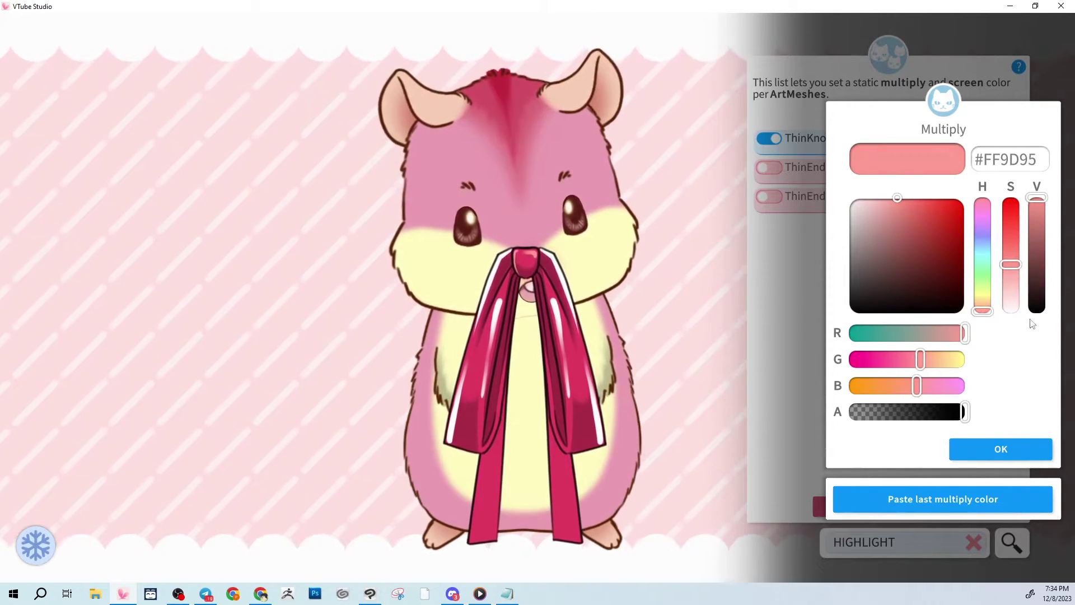
{"action": "left_click", "coordinate": [1005, 457]}
{"action": "left_click", "coordinate": [1039, 285]}
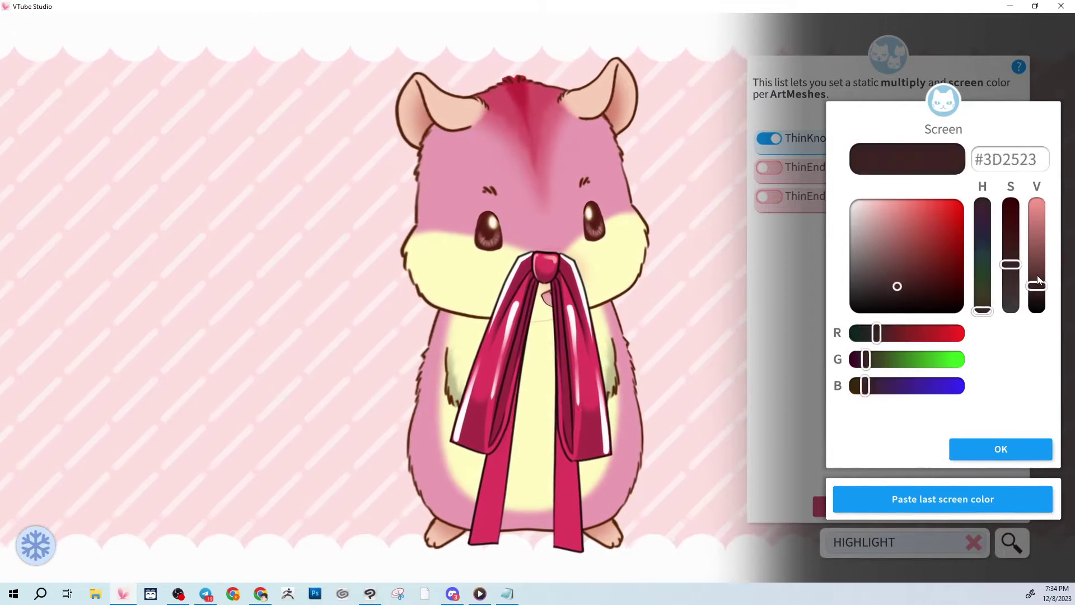
{"action": "mouse_move", "coordinate": [1038, 280]}
{"action": "left_mouse_down"}
{"action": "mouse_move", "coordinate": [1037, 203]}
{"action": "mouse_move", "coordinate": [1037, 279]}
{"action": "left_mouse_up"}
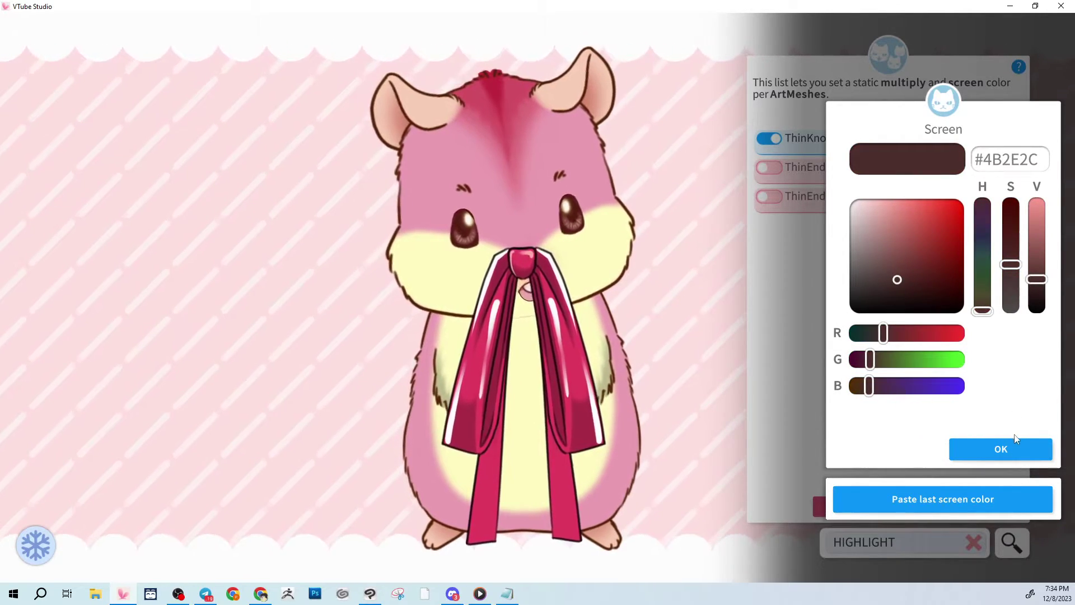
{"action": "left_click", "coordinate": [1004, 450]}
Apply the same multiply and screen colours to ThinEndHighlight and ThinEndHighlight2.
{"action": "left_click", "coordinate": [769, 167]}
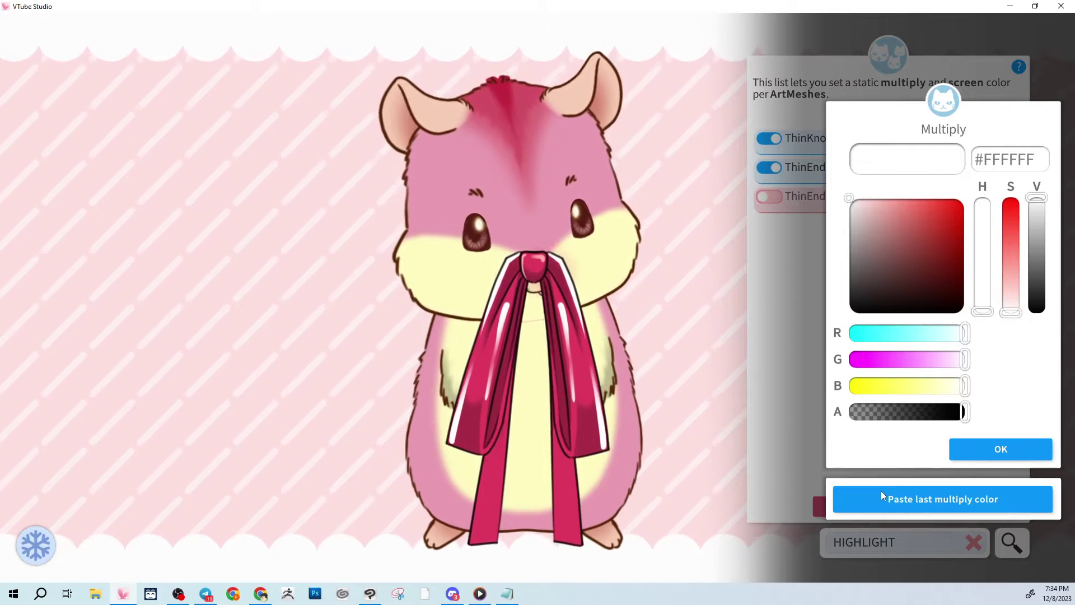
{"action": "left_click", "coordinate": [882, 496]}
{"action": "left_click", "coordinate": [1000, 449]}
{"action": "left_click", "coordinate": [943, 499]}
{"action": "left_click", "coordinate": [1001, 448]}
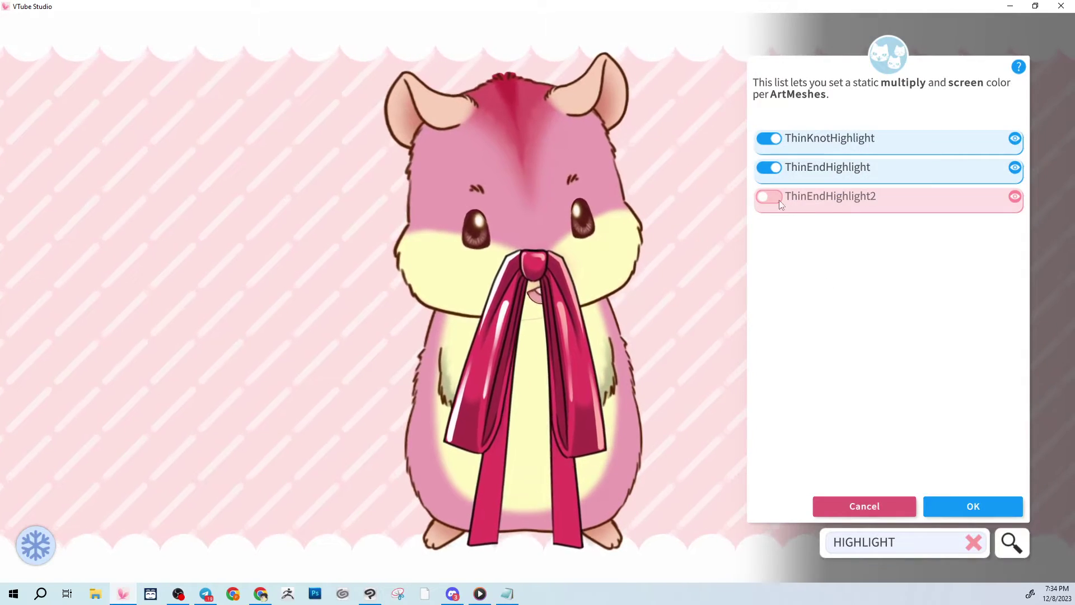
{"action": "left_click", "coordinate": [779, 203]}
{"action": "left_click", "coordinate": [883, 494]}
{"action": "left_click", "coordinate": [974, 449]}
{"action": "left_click", "coordinate": [943, 498]}
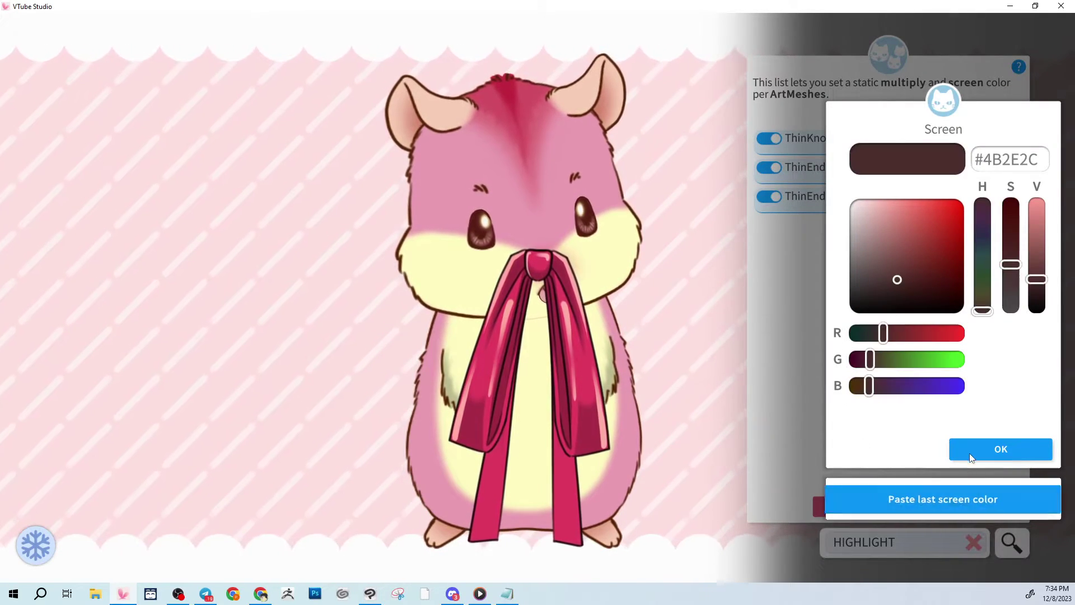
{"action": "left_click", "coordinate": [971, 455]}
Clear the HIGHLIGHT filter so every ArtMesh is listed again.
{"action": "mouse_move", "coordinate": [522, 264]}
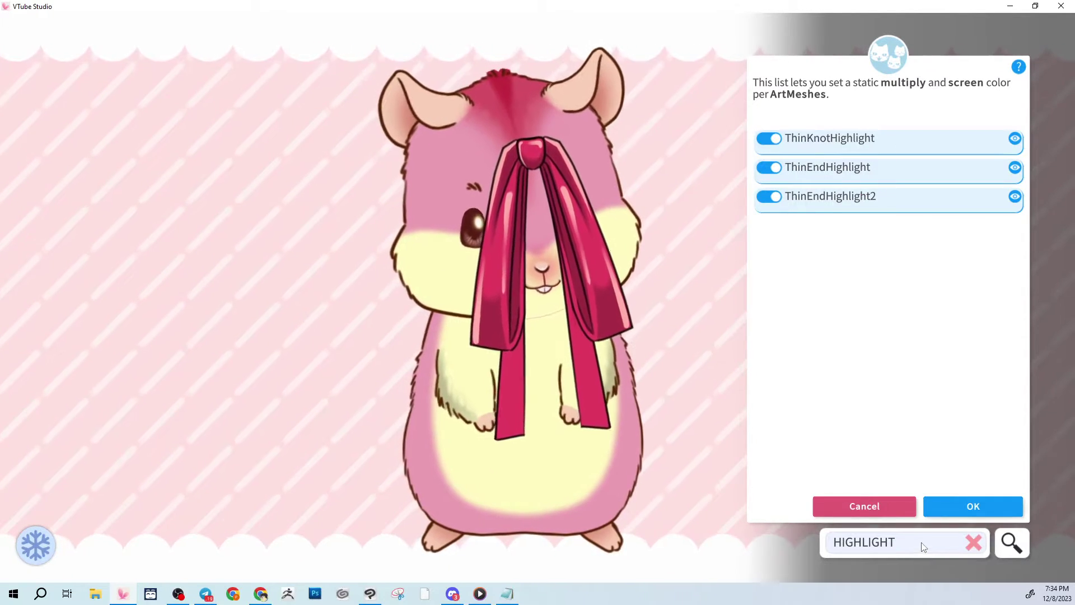
{"action": "left_click_drag", "start_coordinate": [924, 547], "coordinate": [833, 547]}
{"action": "key", "text": "BackSpace"}
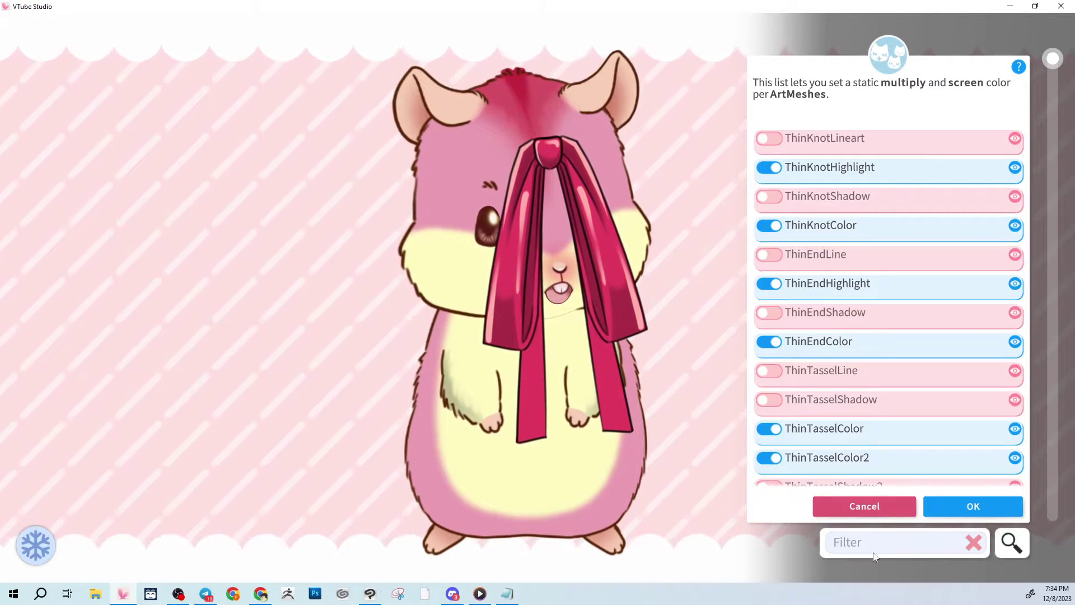
Filter by SHADOW and give ThinKnotShadow multiply #FF0CFF and purple screen #960796.
{"action": "type", "text": "SHADOW"}
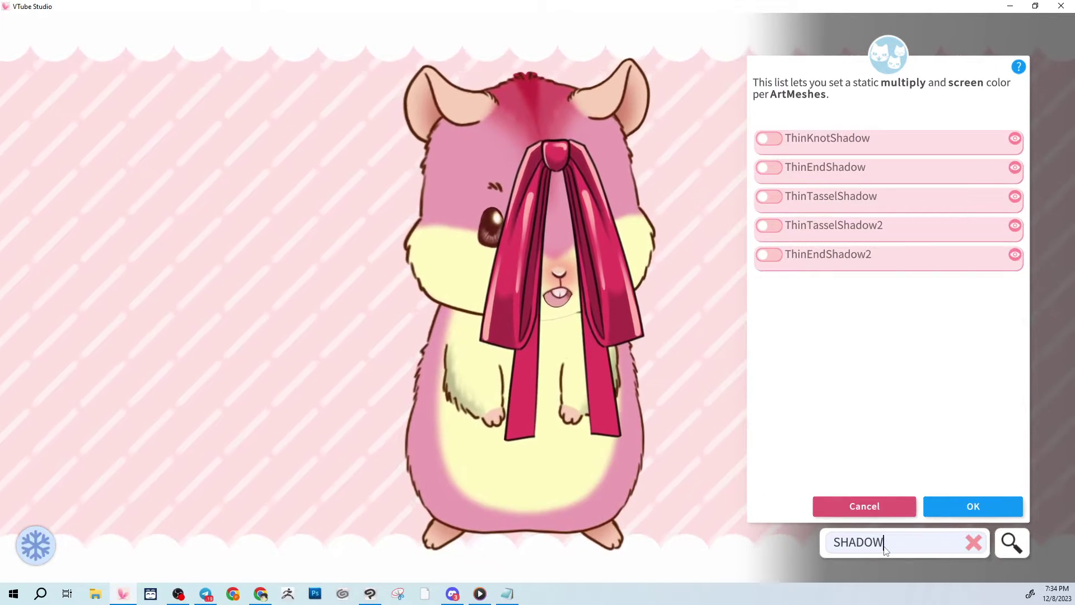
{"action": "left_click", "coordinate": [766, 140]}
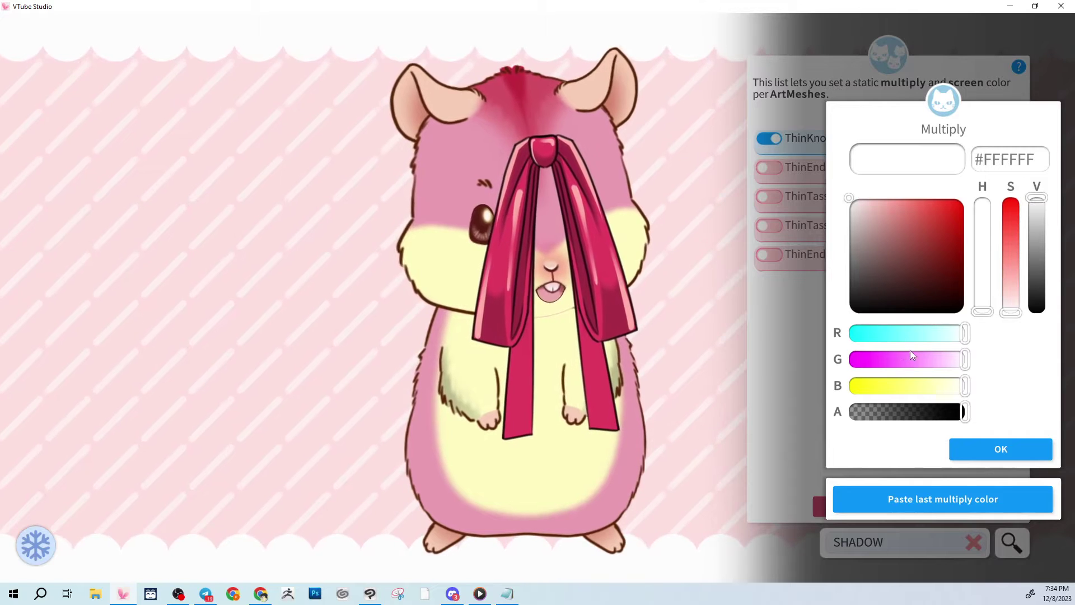
{"action": "left_click_drag", "start_coordinate": [911, 353], "coordinate": [859, 359]}
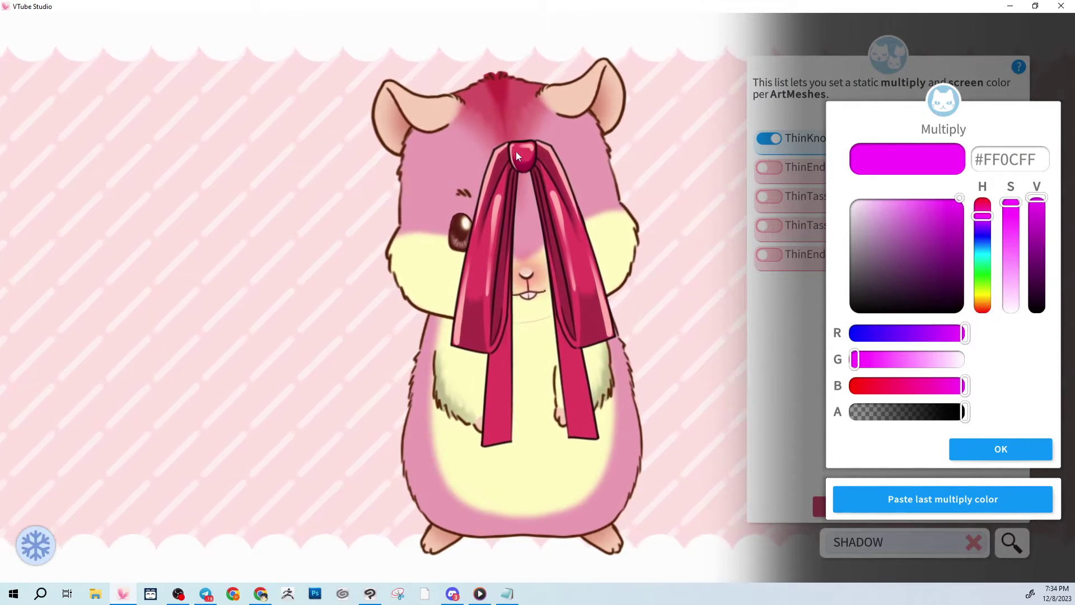
{"action": "left_click_drag", "start_coordinate": [963, 385], "coordinate": [1027, 384]}
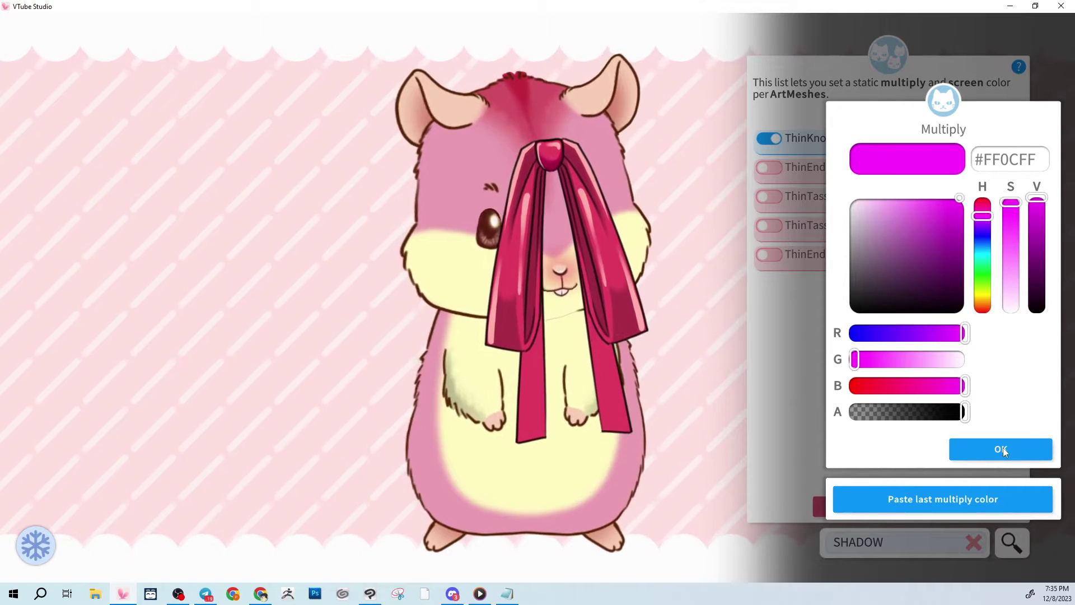
{"action": "left_click", "coordinate": [1002, 449]}
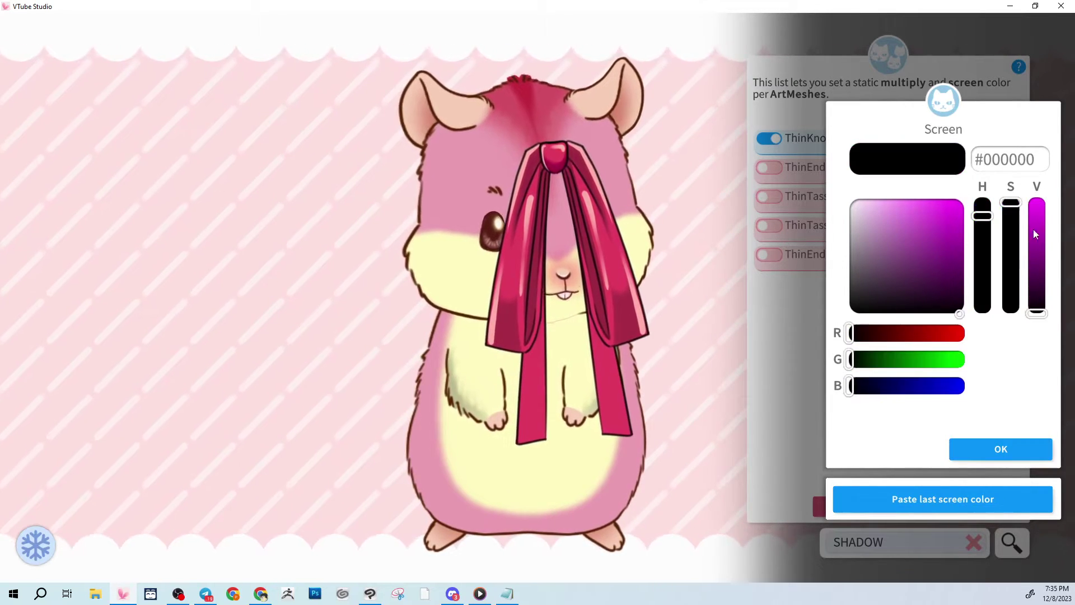
{"action": "mouse_move", "coordinate": [1034, 253]}
{"action": "left_mouse_down"}
{"action": "mouse_move", "coordinate": [1030, 229]}
{"action": "mouse_move", "coordinate": [1032, 248]}
{"action": "left_mouse_up"}
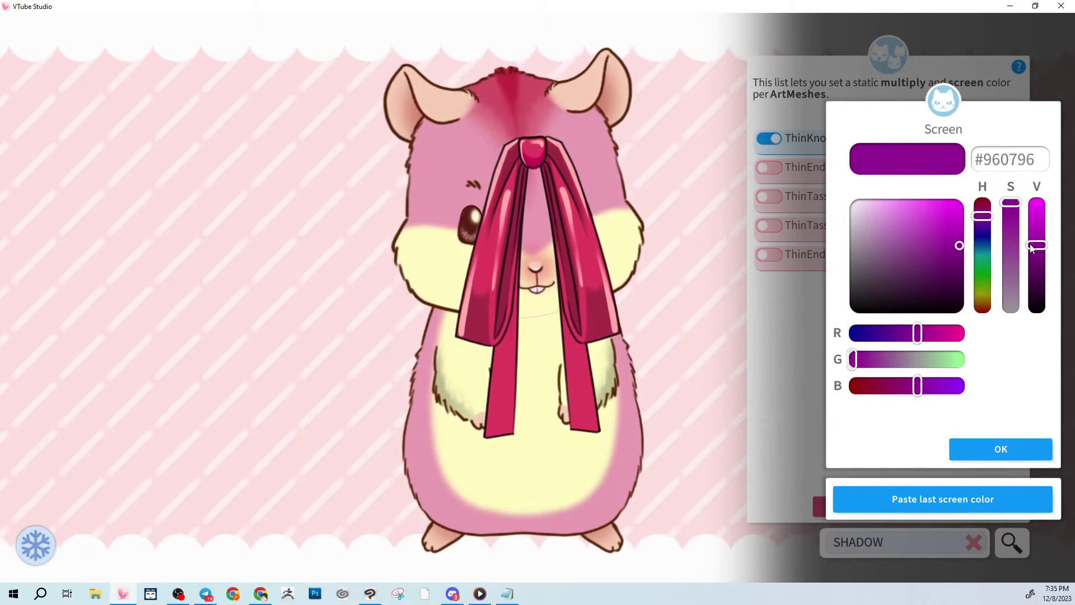
{"action": "left_click", "coordinate": [958, 451]}
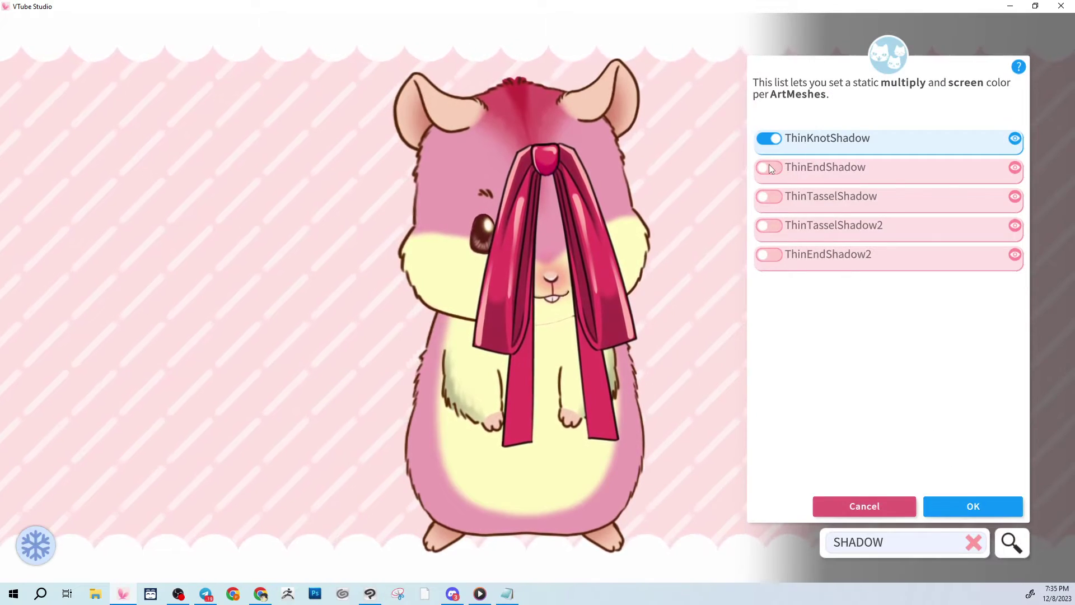
Apply the same shadow multiply and screen colours to ThinEndShadow and ThinTasselShadow.
{"action": "left_click", "coordinate": [770, 168]}
{"action": "left_click", "coordinate": [918, 499]}
{"action": "left_click", "coordinate": [1001, 449]}
{"action": "left_click", "coordinate": [944, 499]}
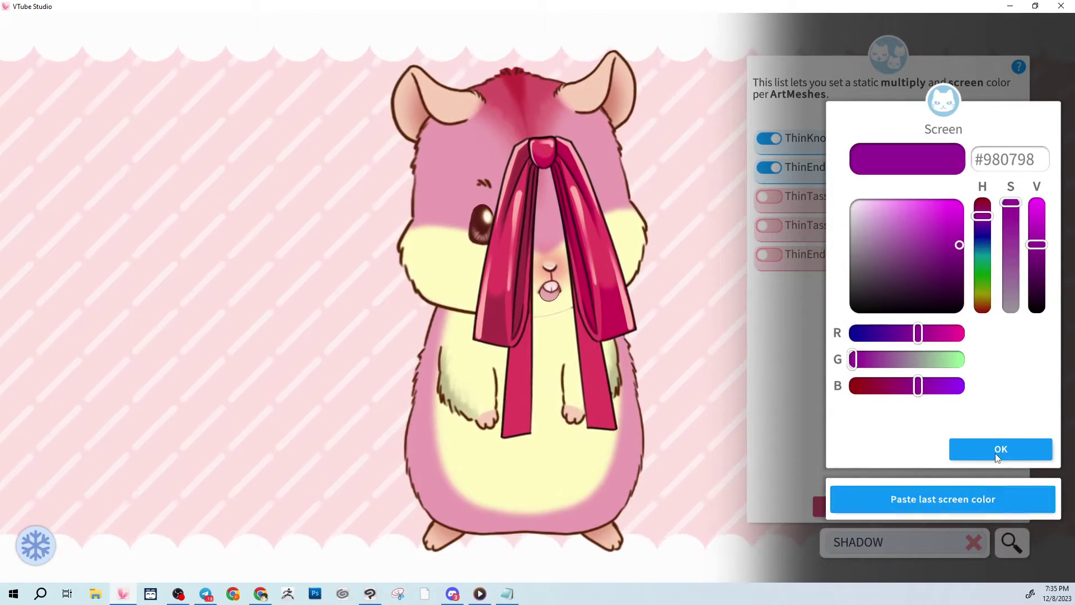
{"action": "left_click", "coordinate": [997, 456]}
{"action": "left_click", "coordinate": [769, 196]}
{"action": "left_click", "coordinate": [905, 499]}
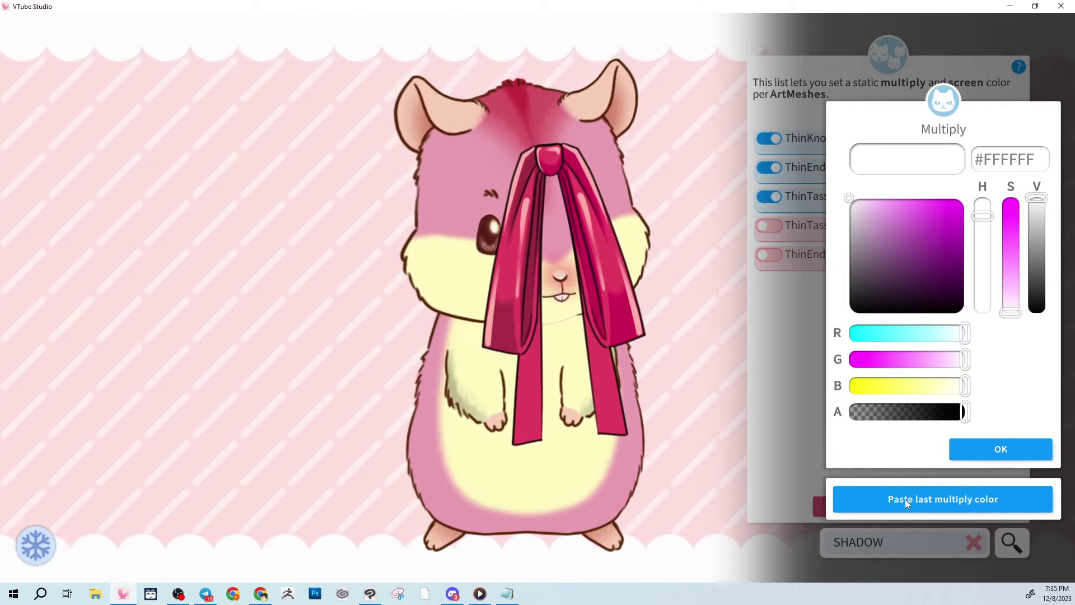
{"action": "left_click", "coordinate": [1001, 449]}
{"action": "left_click", "coordinate": [946, 494]}
{"action": "left_click", "coordinate": [981, 451]}
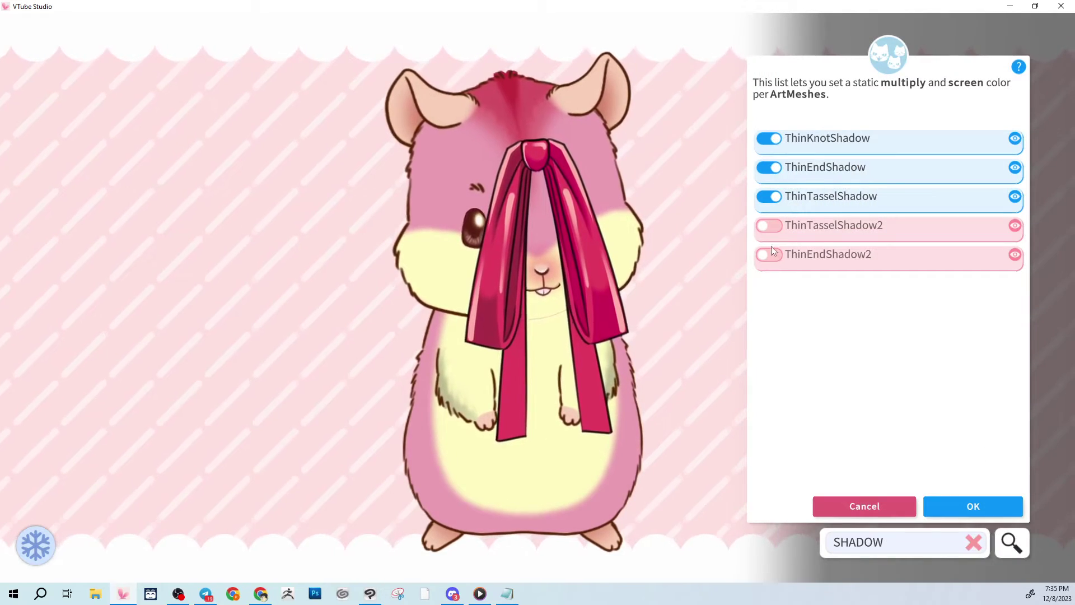
Apply the shadow colours to ThinTasselShadow2 and reapply them to the first shadow mesh.
{"action": "left_click", "coordinate": [769, 225]}
{"action": "left_click", "coordinate": [899, 498]}
{"action": "left_click", "coordinate": [986, 449]}
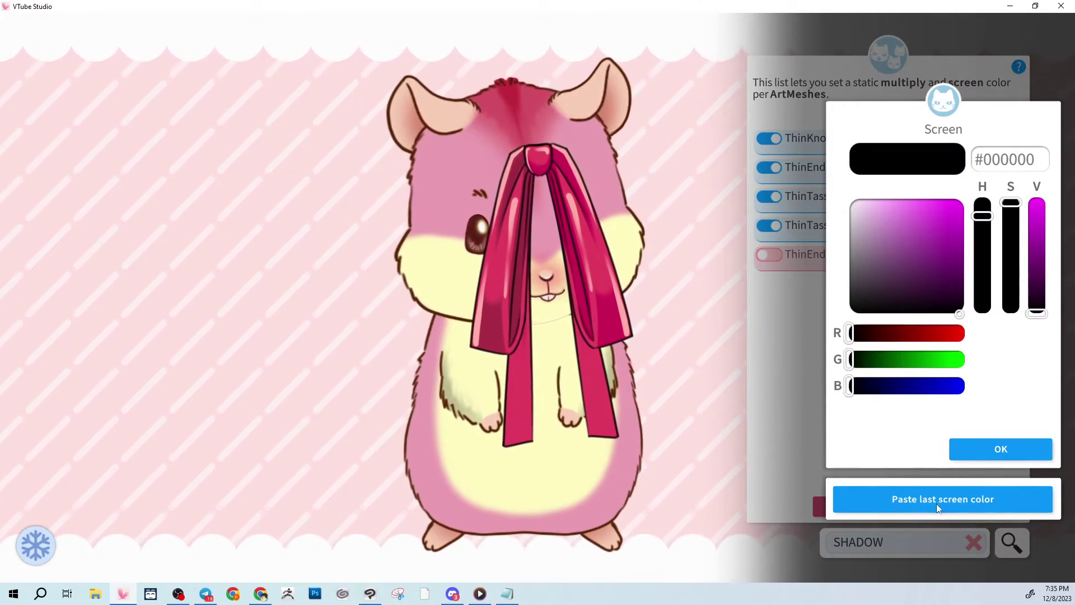
{"action": "left_click", "coordinate": [943, 498]}
{"action": "left_click", "coordinate": [981, 451]}
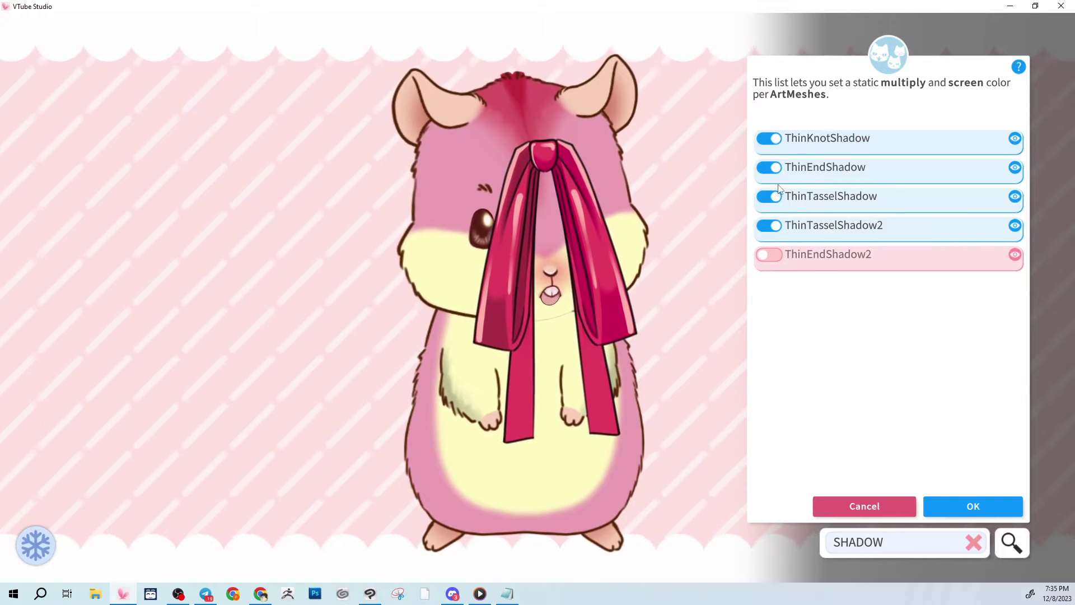
{"action": "left_click", "coordinate": [806, 148]}
{"action": "left_click", "coordinate": [947, 490]}
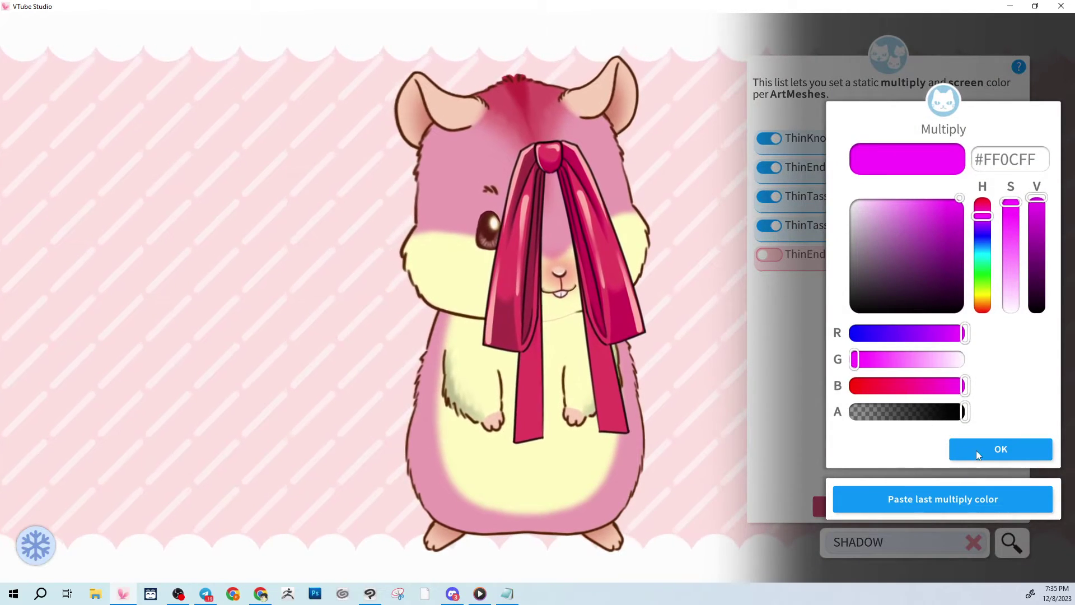
{"action": "left_click", "coordinate": [976, 451]}
{"action": "left_click", "coordinate": [982, 448]}
Re-enable ThinEndShadow and reapply #FF0CFF / #980798 to it and ThinTasselShadow.
{"action": "left_click", "coordinate": [770, 168]}
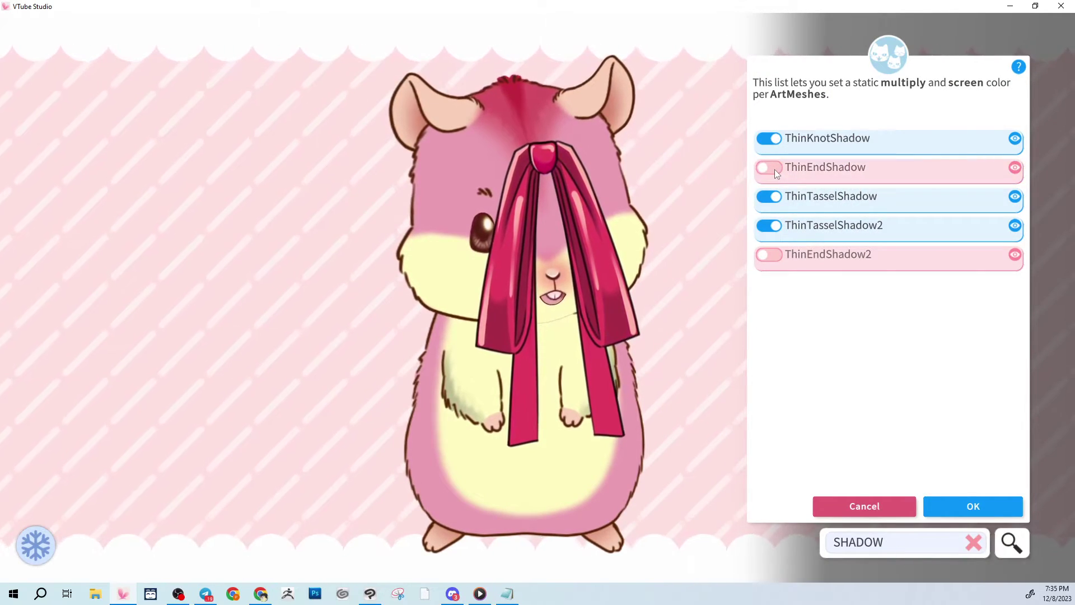
{"action": "left_click", "coordinate": [770, 167]}
{"action": "left_click", "coordinate": [943, 498]}
{"action": "left_click", "coordinate": [985, 449]}
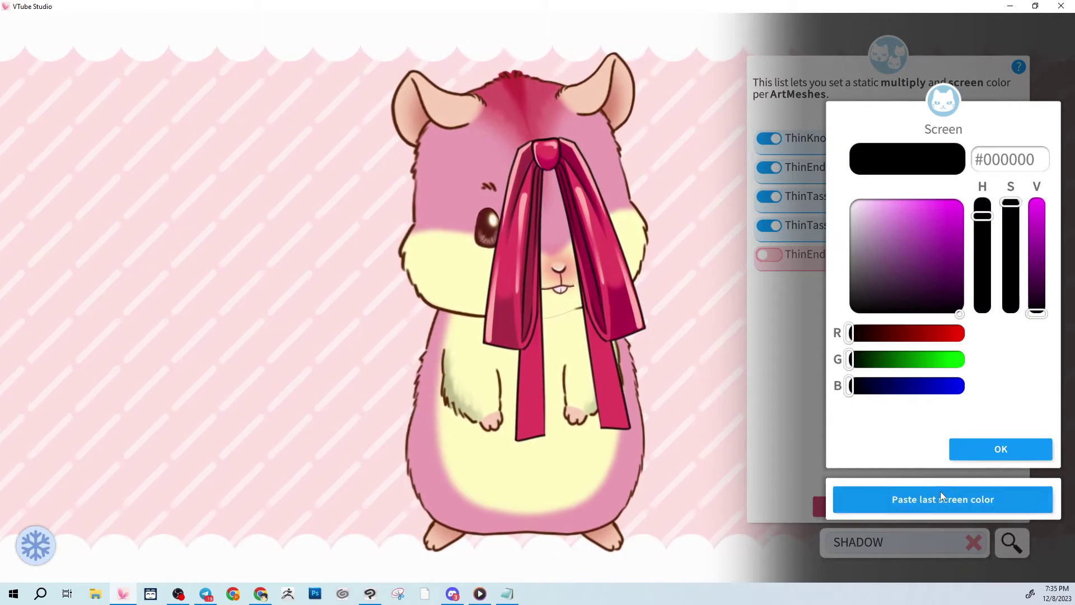
{"action": "left_click", "coordinate": [941, 495]}
{"action": "left_click", "coordinate": [978, 448]}
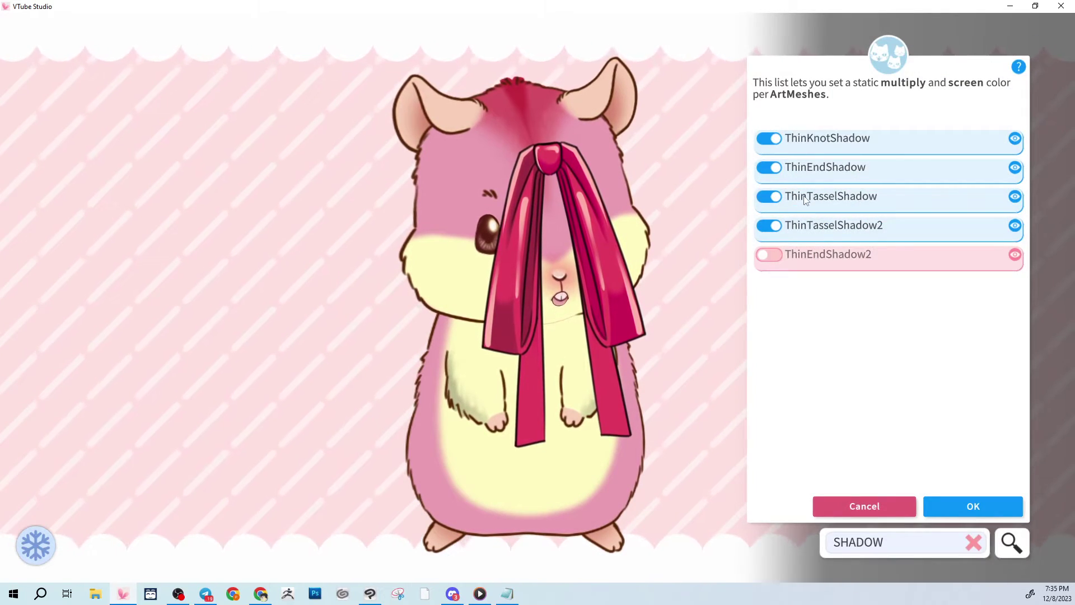
{"action": "left_click", "coordinate": [769, 197]}
{"action": "left_click", "coordinate": [768, 197]}
{"action": "left_click", "coordinate": [903, 492]}
{"action": "left_click", "coordinate": [1001, 448]}
{"action": "left_click", "coordinate": [953, 495]}
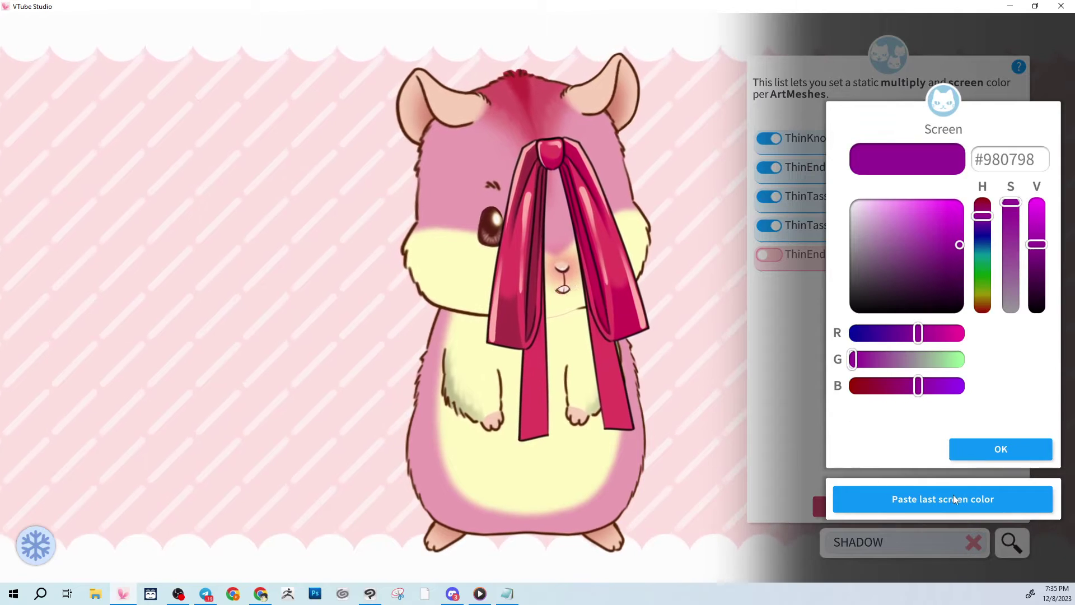
{"action": "left_click", "coordinate": [978, 449]}
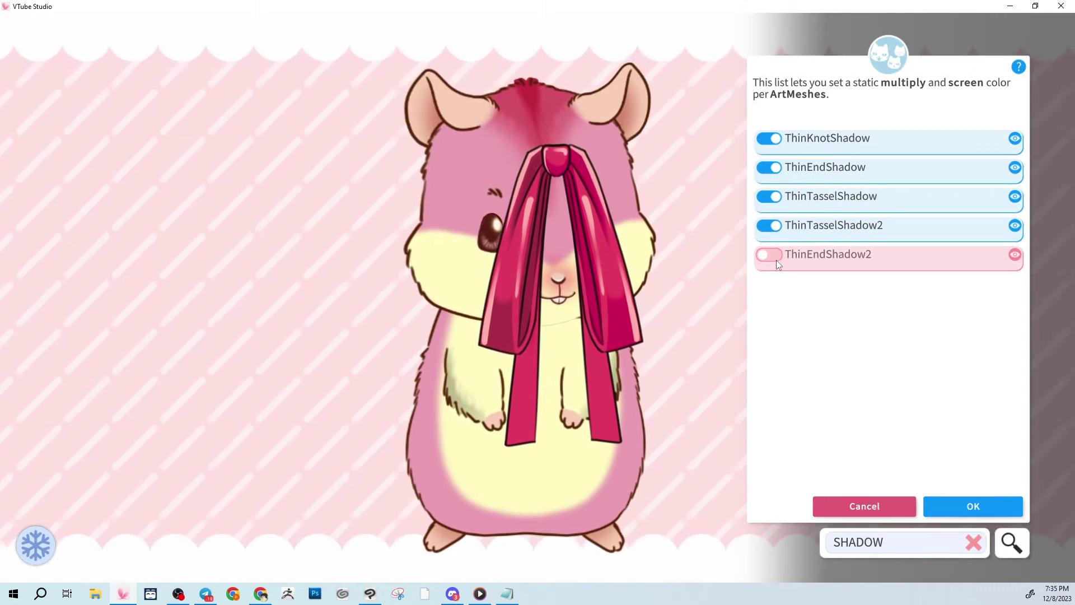
Switch on ThinEndShadow2 with the same #FF0CFF multiply and #980798 screen colours.
{"action": "left_click", "coordinate": [769, 254]}
{"action": "left_click", "coordinate": [914, 497]}
{"action": "left_click", "coordinate": [1001, 448]}
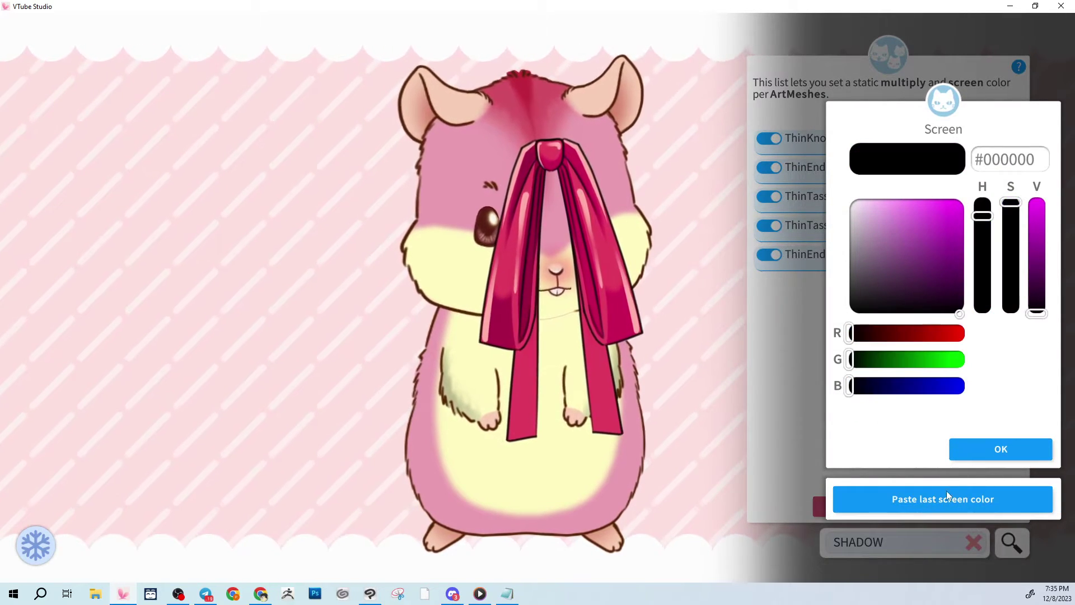
{"action": "left_click", "coordinate": [946, 493]}
{"action": "left_click", "coordinate": [975, 444]}
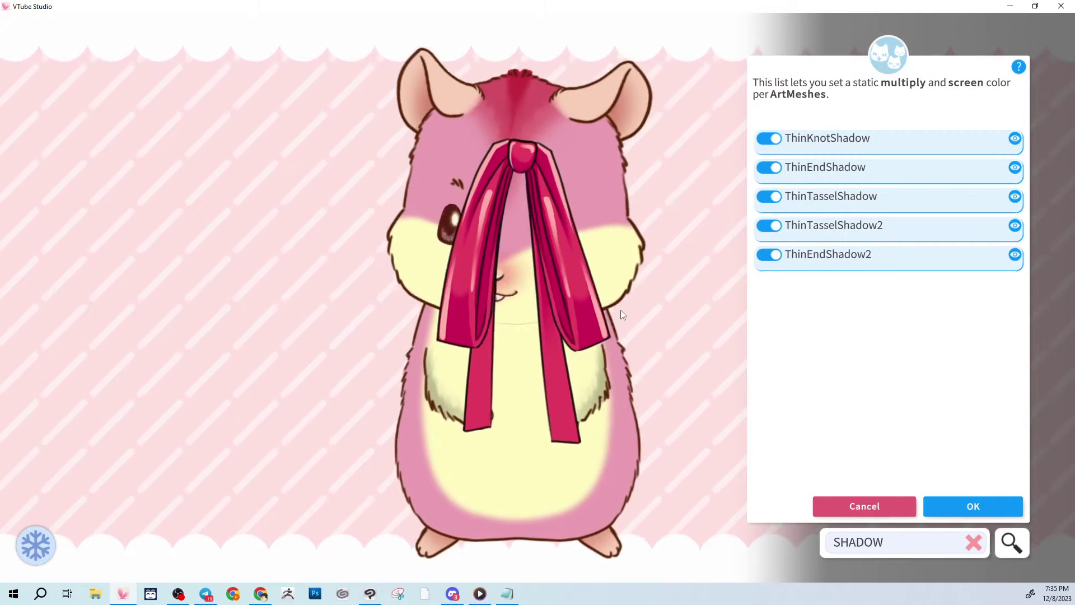
{"action": "left_click", "coordinate": [541, 171]}
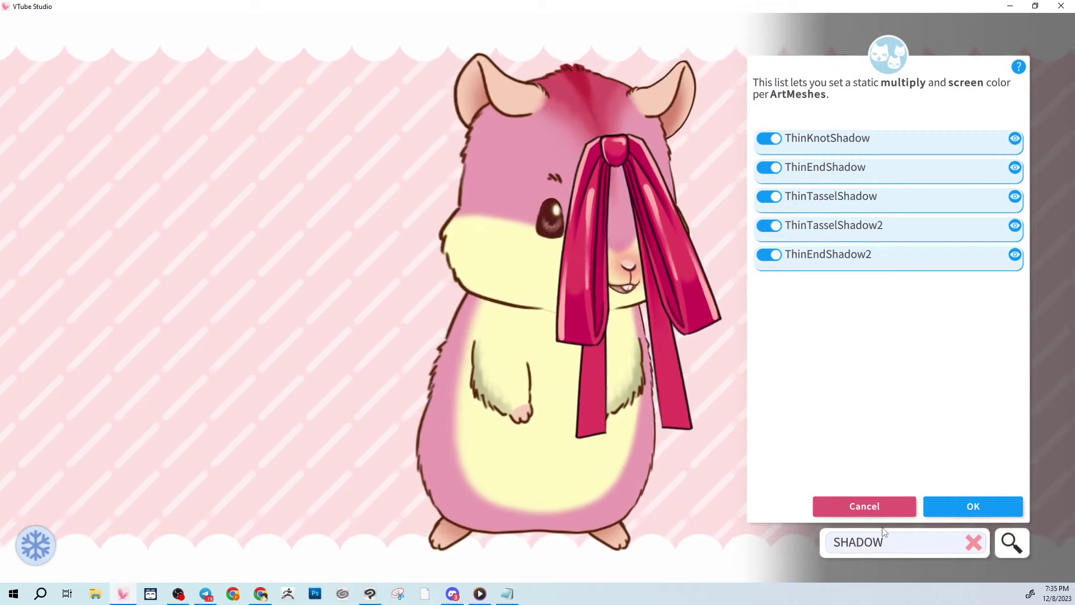
{"action": "left_click", "coordinate": [529, 176]}
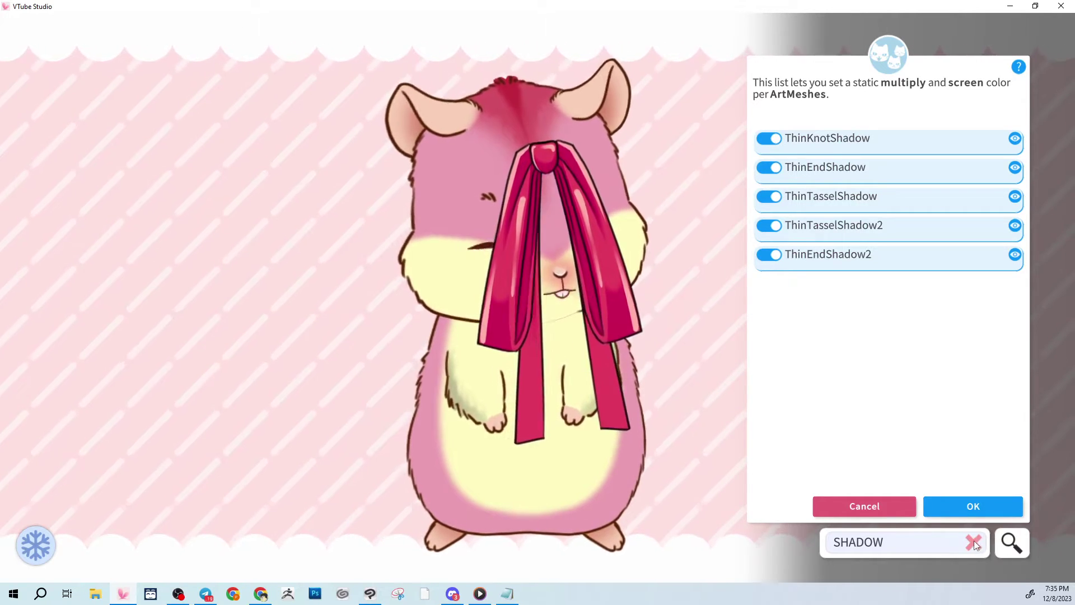
Clear the SHADOW filter, move the bow down to the hamster's neck, and confirm the colours.
{"action": "left_click", "coordinate": [974, 542]}
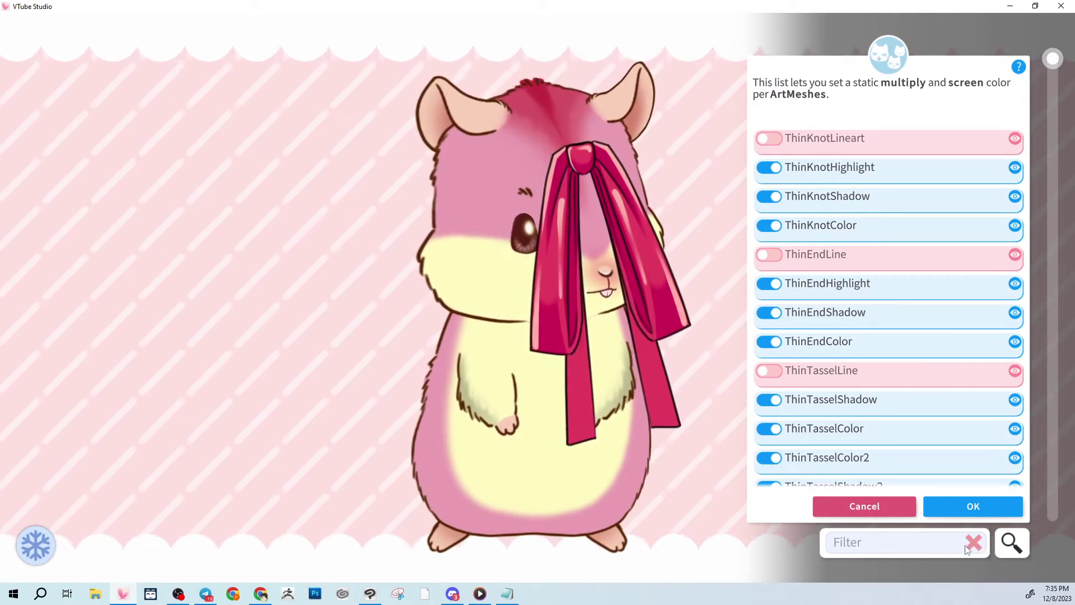
{"action": "scroll", "coordinate": [885, 281], "scroll_direction": "down", "scroll_amount": 3}
{"action": "scroll", "coordinate": [876, 272], "scroll_direction": "up", "scroll_amount": 4}
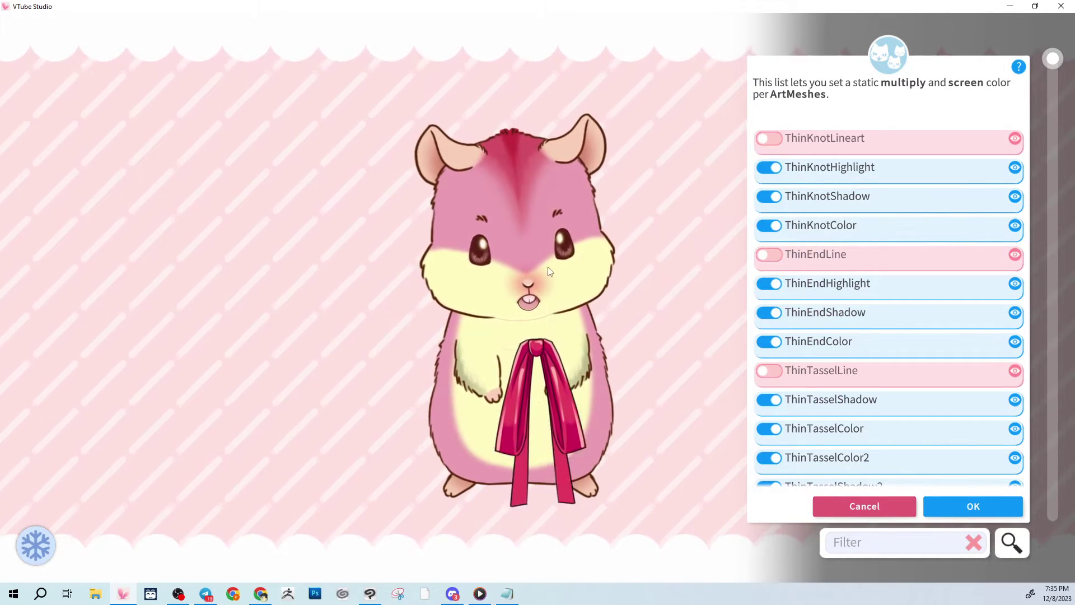
{"action": "left_click_drag", "start_coordinate": [549, 271], "coordinate": [521, 332]}
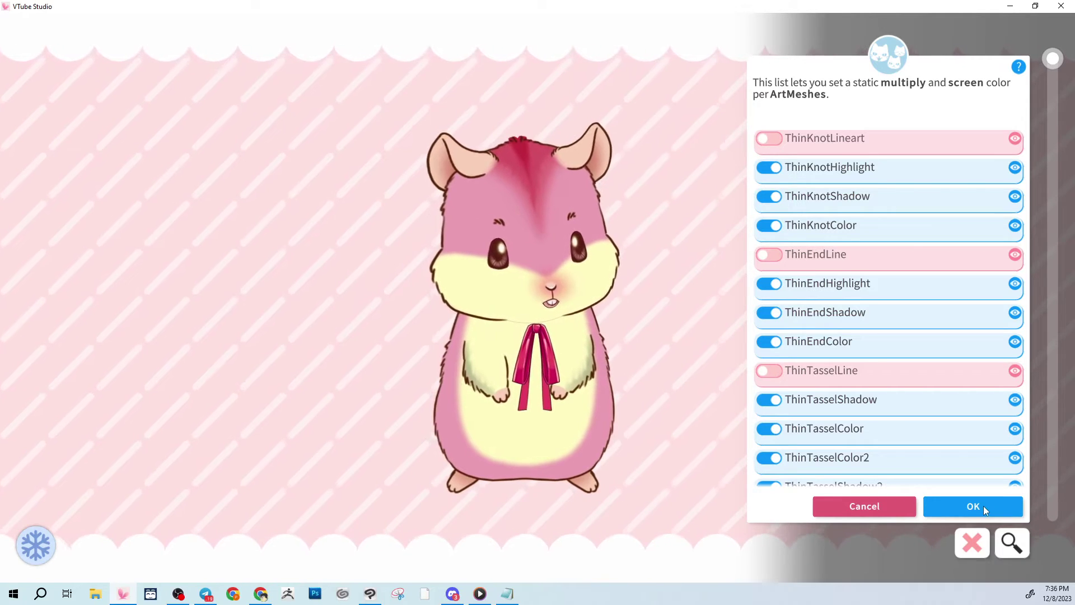
{"action": "left_click", "coordinate": [984, 505]}
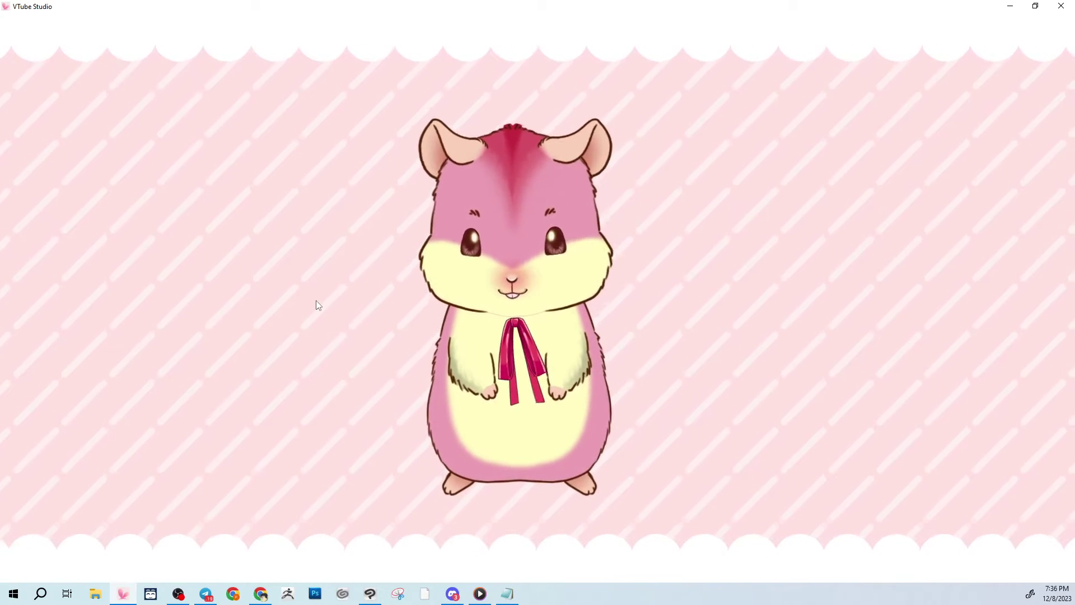
Save ThinBow as a new item scene 'Bow' in group 'Neck Items / Bows'.
{"action": "double_click", "coordinate": [227, 257]}
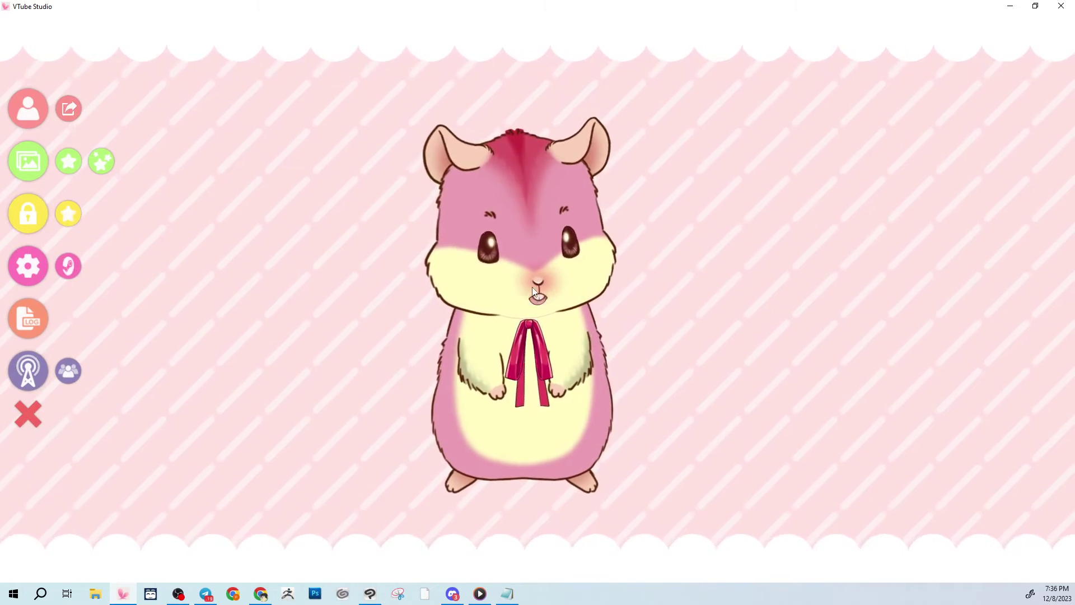
{"action": "left_click", "coordinate": [102, 164]}
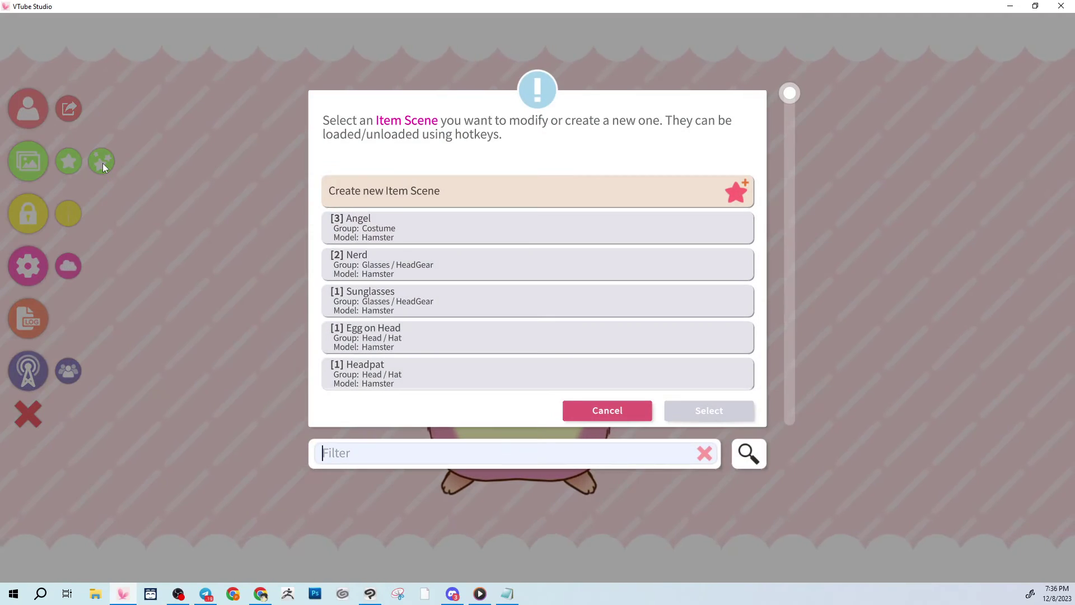
{"action": "left_click", "coordinate": [449, 193]}
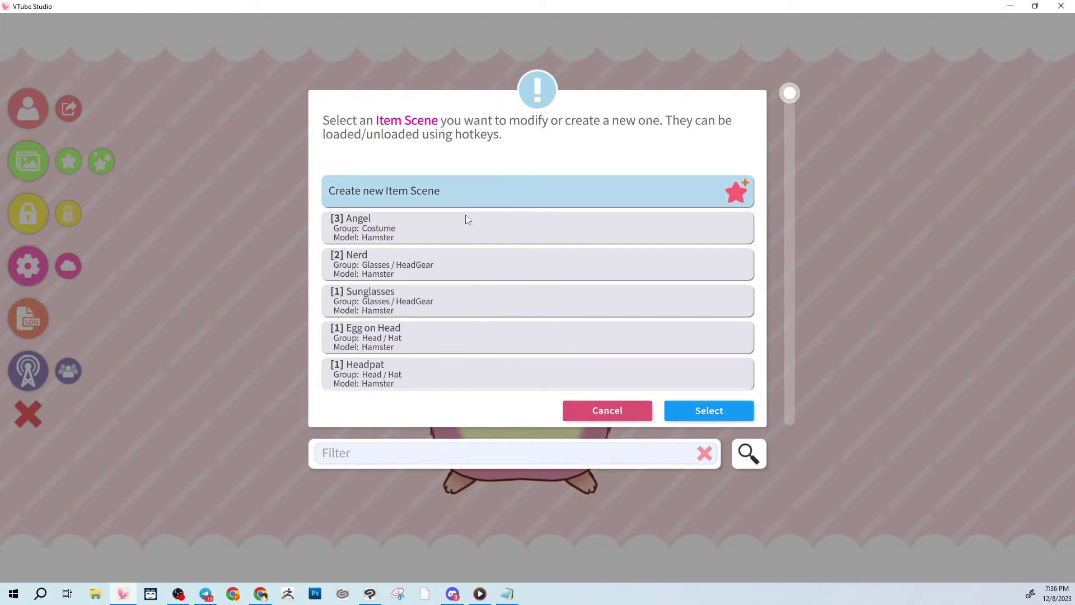
{"action": "left_click", "coordinate": [708, 411]}
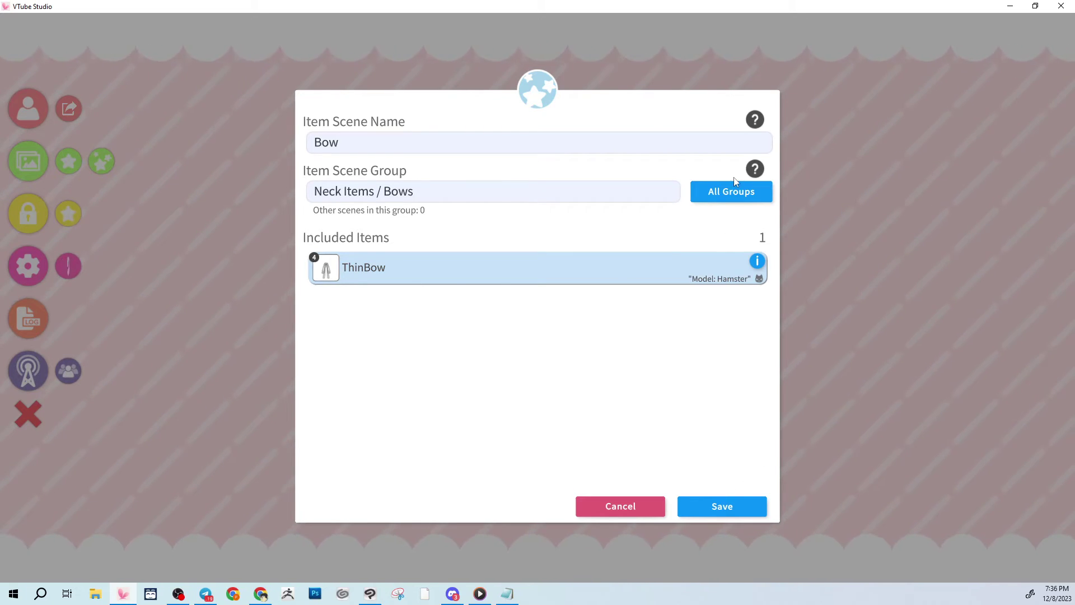
{"action": "left_click", "coordinate": [754, 169]}
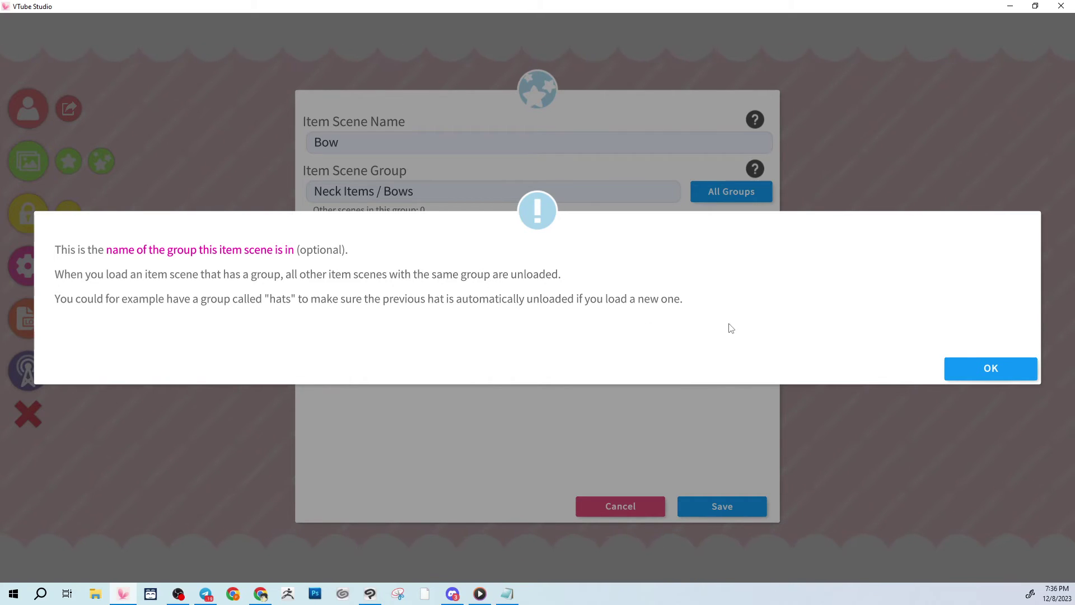
{"action": "left_click", "coordinate": [1005, 367]}
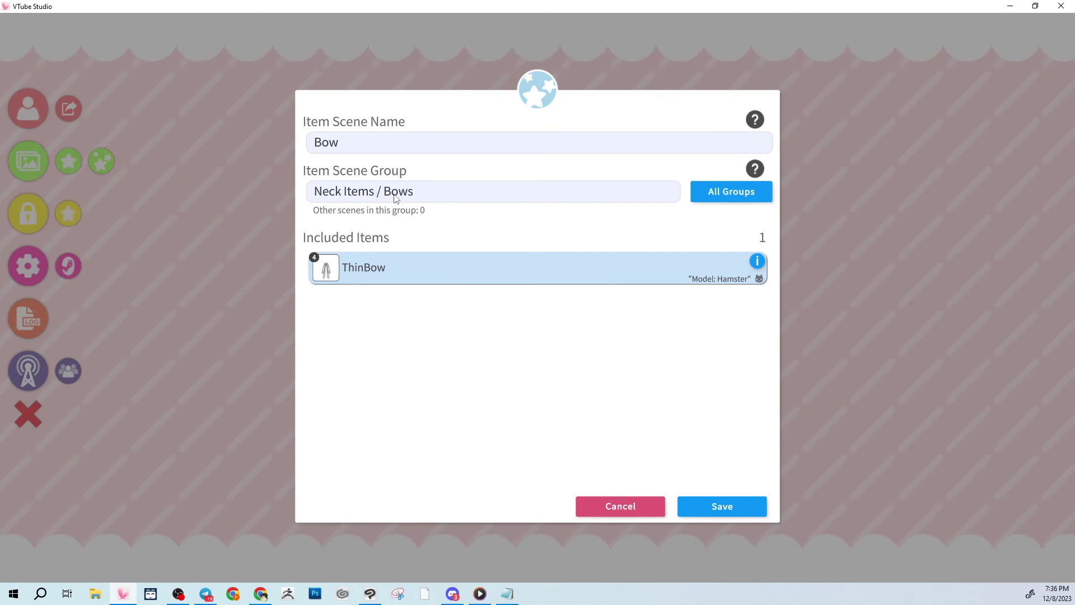
{"action": "left_click", "coordinate": [715, 502]}
{"action": "left_click", "coordinate": [968, 361]}
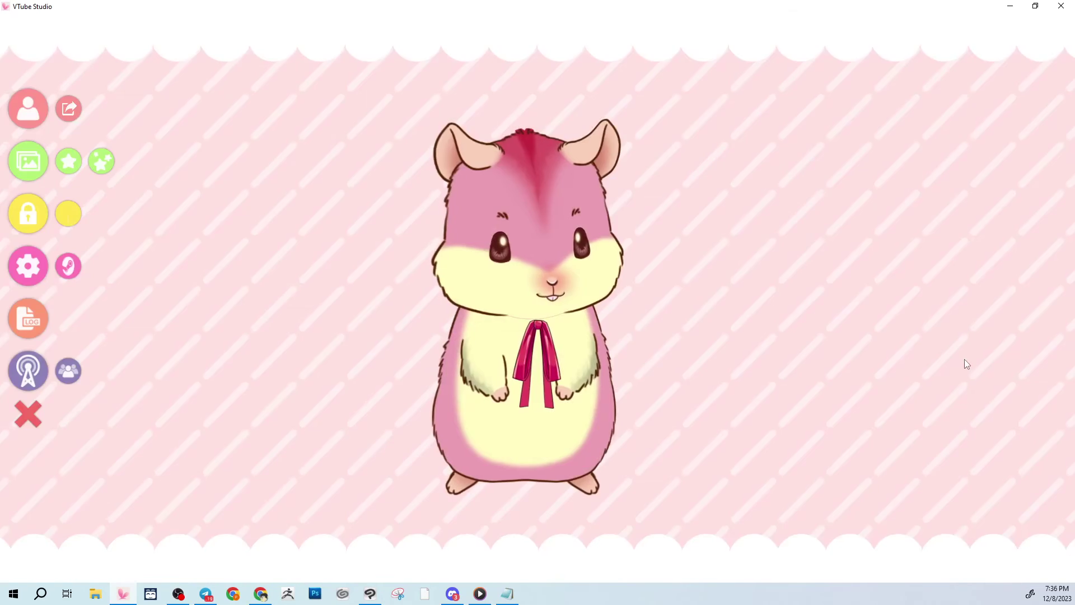
Add a new hotkey in Hotkey settings named 'Thin Bow (xtrl+b)'.
{"action": "left_click", "coordinate": [29, 108]}
{"action": "left_click", "coordinate": [28, 266]}
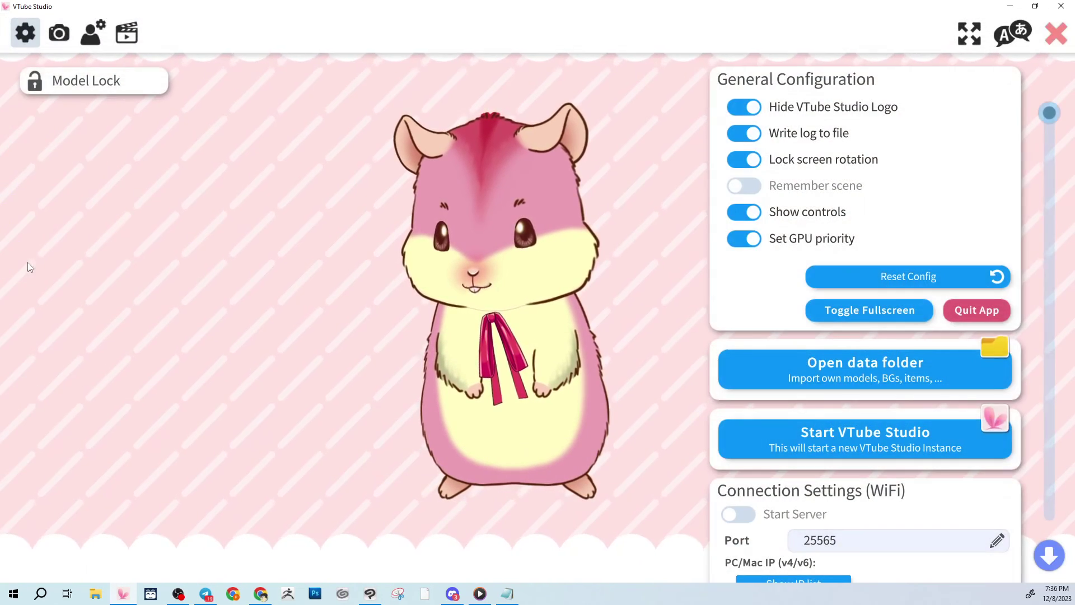
{"action": "left_click", "coordinate": [126, 34]}
{"action": "scroll", "coordinate": [878, 466], "scroll_direction": "down", "scroll_amount": 12}
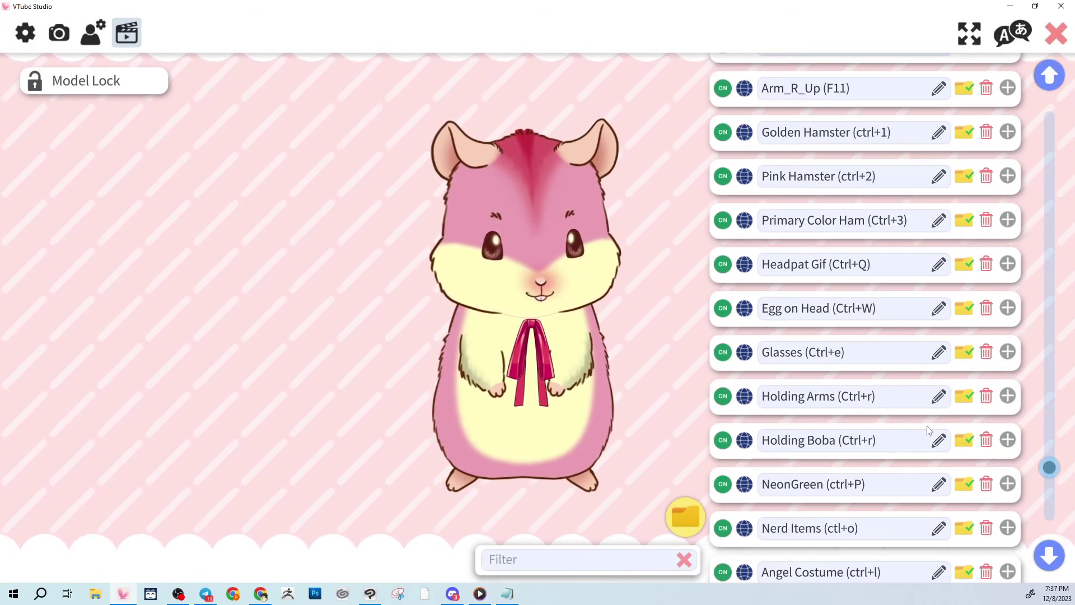
{"action": "left_click", "coordinate": [865, 536]}
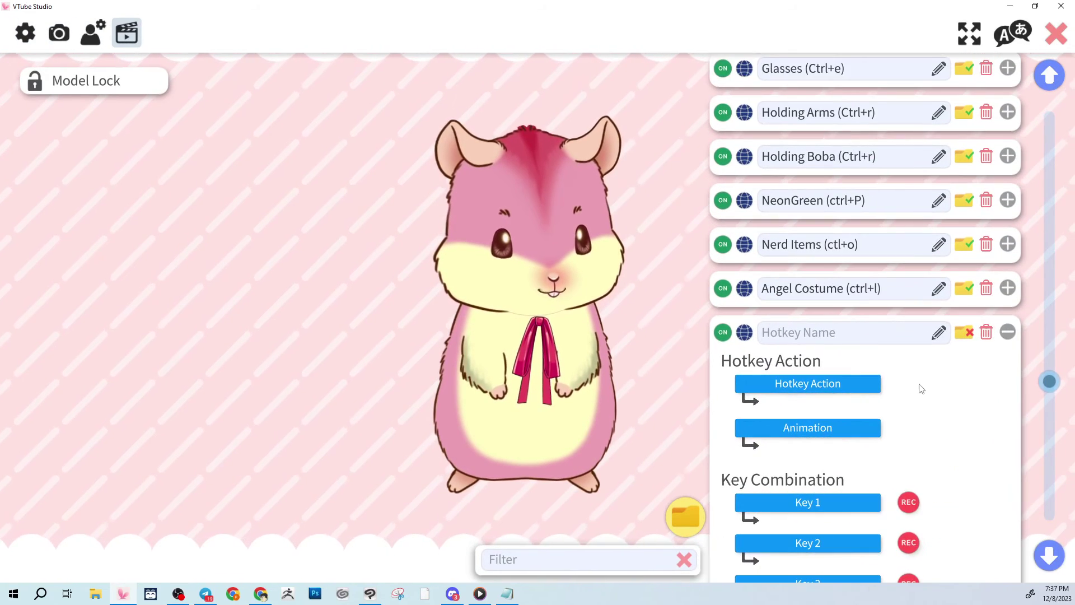
{"action": "type", "text": "Thi"}
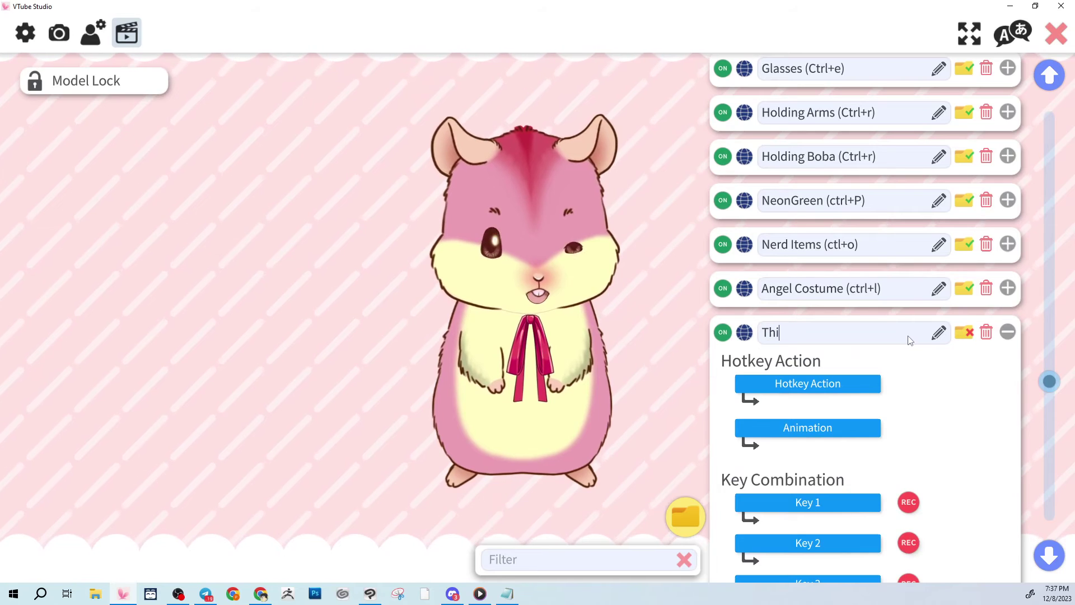
{"action": "type", "text": "n Bow (xtrl"}
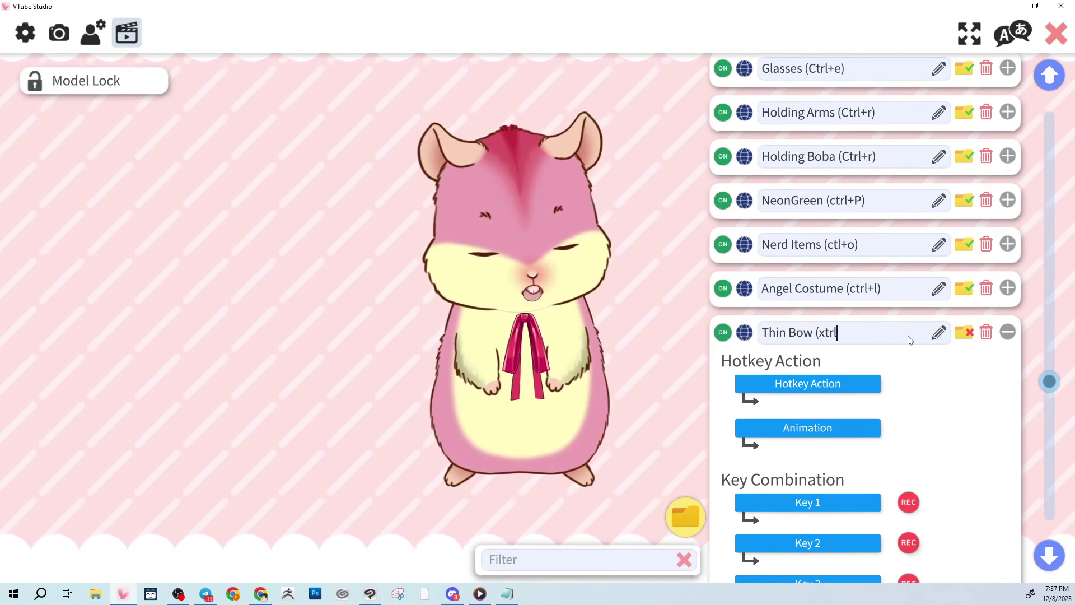
{"action": "type", "text": "+b)"}
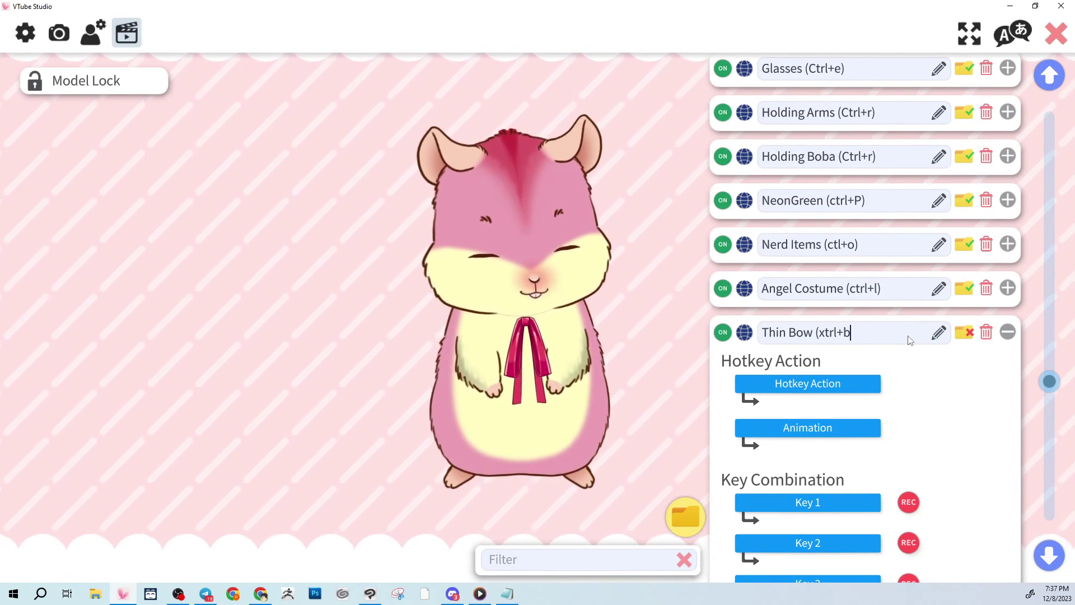
Set the hotkey action to Toggle Item Scene for the Bow scene.
{"action": "left_click", "coordinate": [807, 383]}
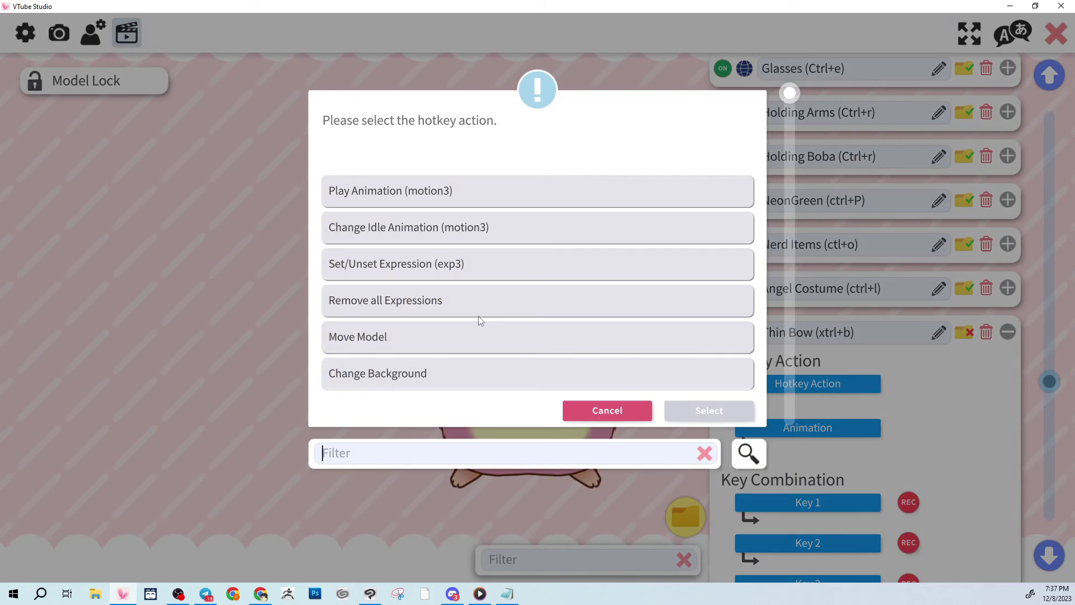
{"action": "scroll", "coordinate": [478, 316], "scroll_direction": "down", "scroll_amount": 5}
{"action": "scroll", "coordinate": [478, 316], "scroll_direction": "down", "scroll_amount": 1}
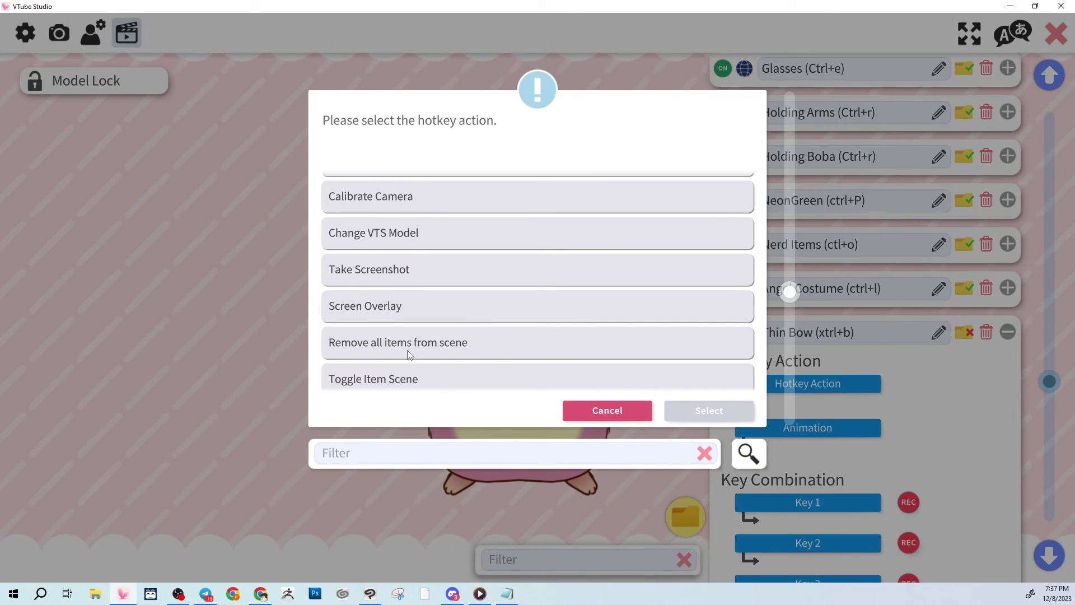
{"action": "left_click", "coordinate": [419, 379]}
{"action": "scroll", "coordinate": [464, 367], "scroll_direction": "down", "scroll_amount": 1}
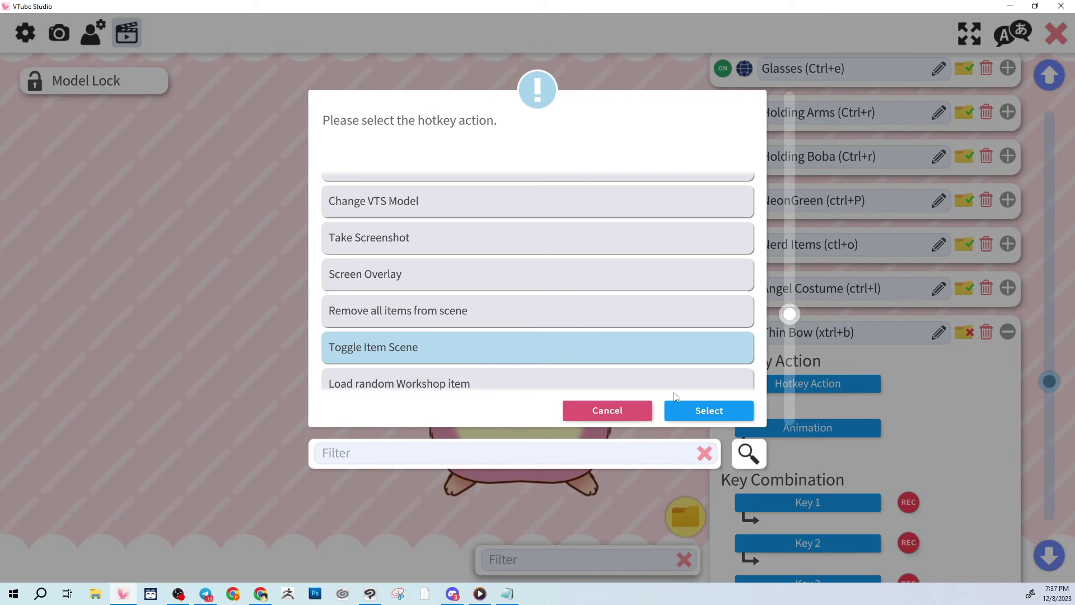
{"action": "left_click", "coordinate": [679, 408]}
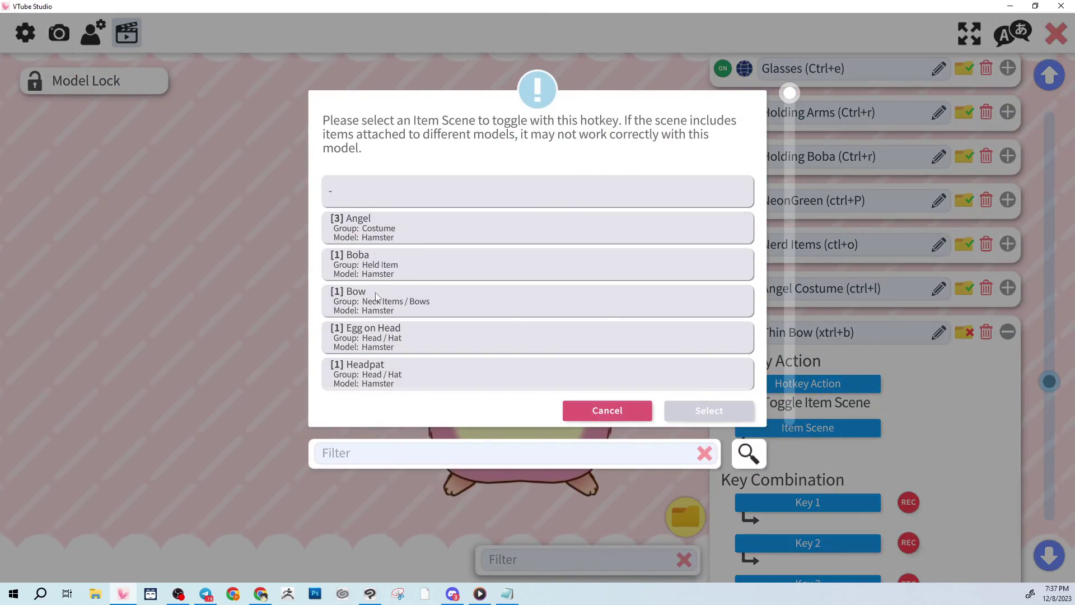
{"action": "left_click", "coordinate": [386, 301]}
{"action": "left_click", "coordinate": [709, 410]}
Record Ctrl+B as the key combination and test it toggling the bow.
{"action": "key", "text": "ctrl+b"}
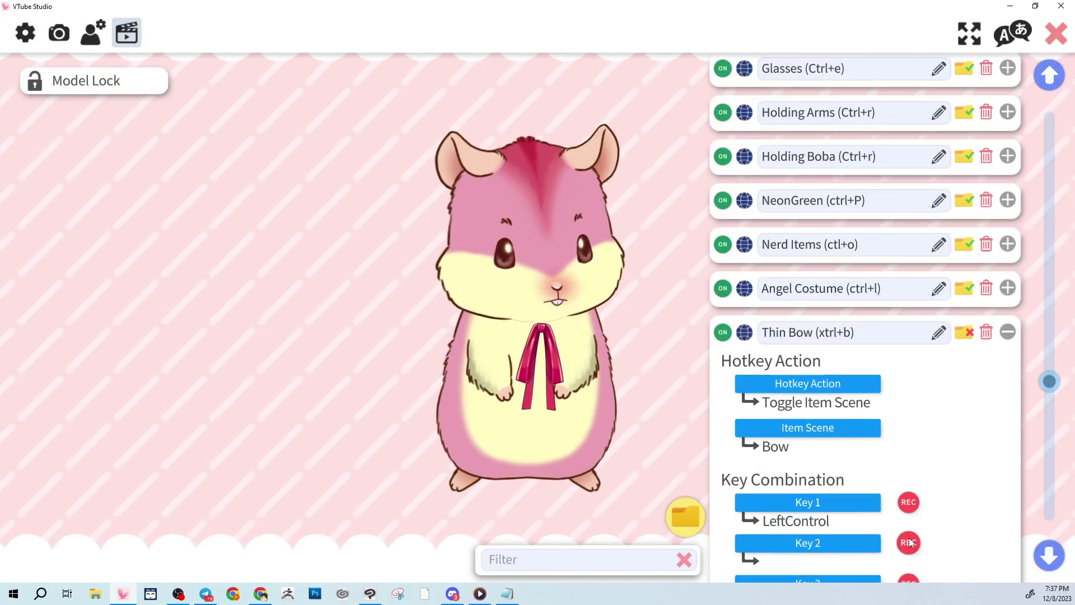
{"action": "key", "text": "ctrl+b"}
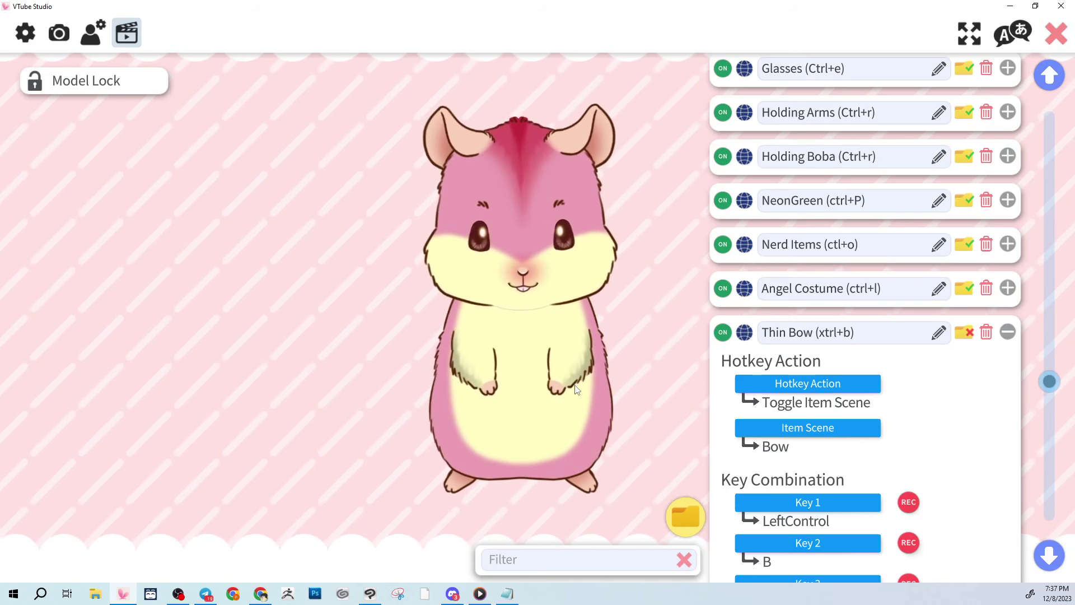
{"action": "key", "text": "ctrl+b"}
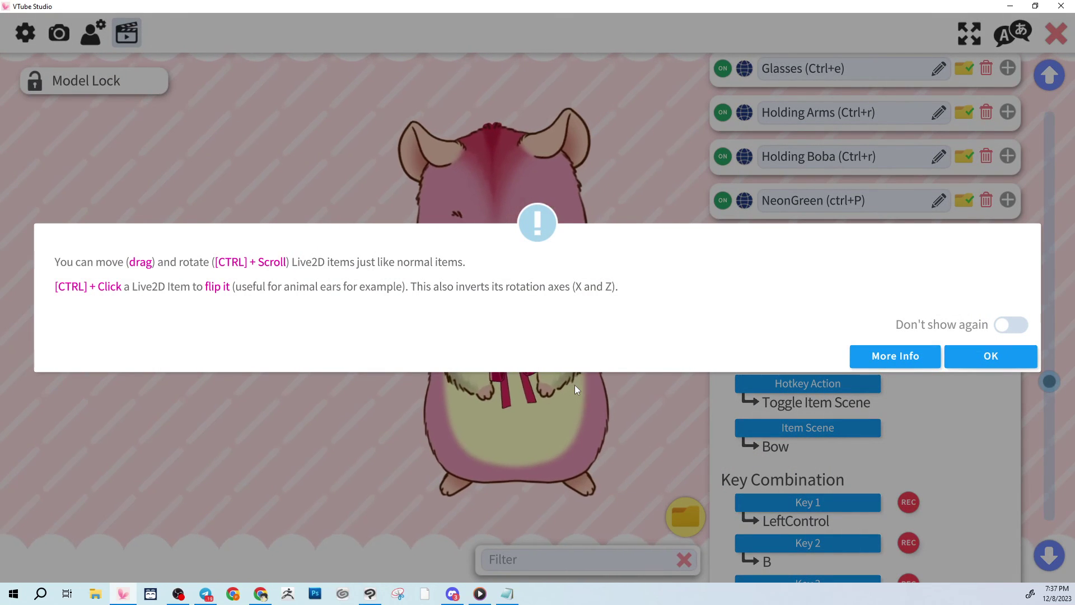
{"action": "left_click", "coordinate": [1011, 325]}
{"action": "left_click", "coordinate": [1003, 356]}
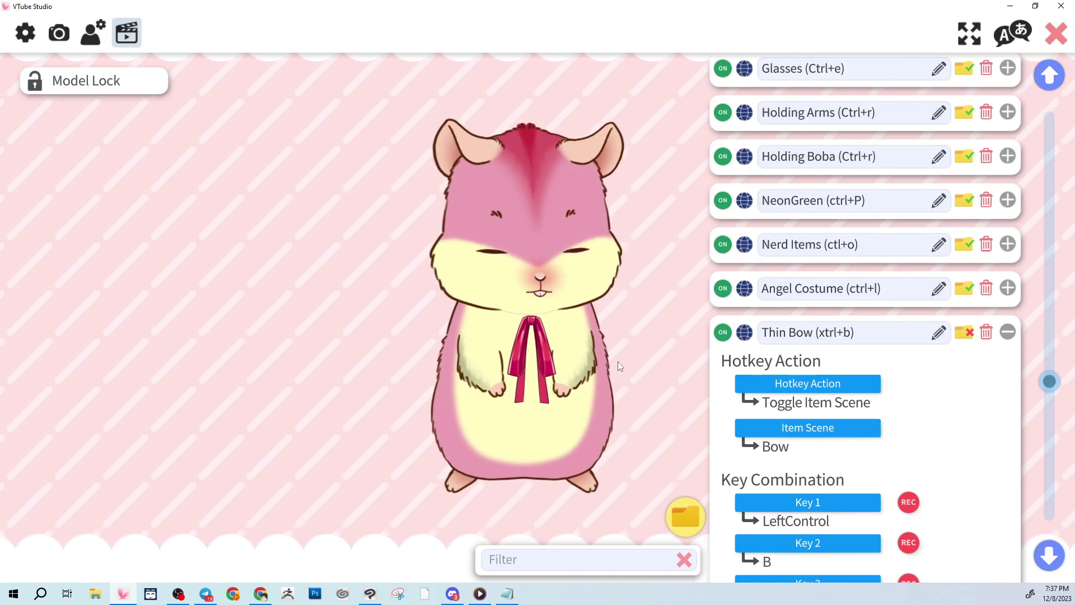
{"action": "key", "text": "ctrl+b"}
{"action": "key", "text": "ctrl+b"}
{"action": "key", "text": "ctrl+b"}
{"action": "key", "text": "ctrl+b"}
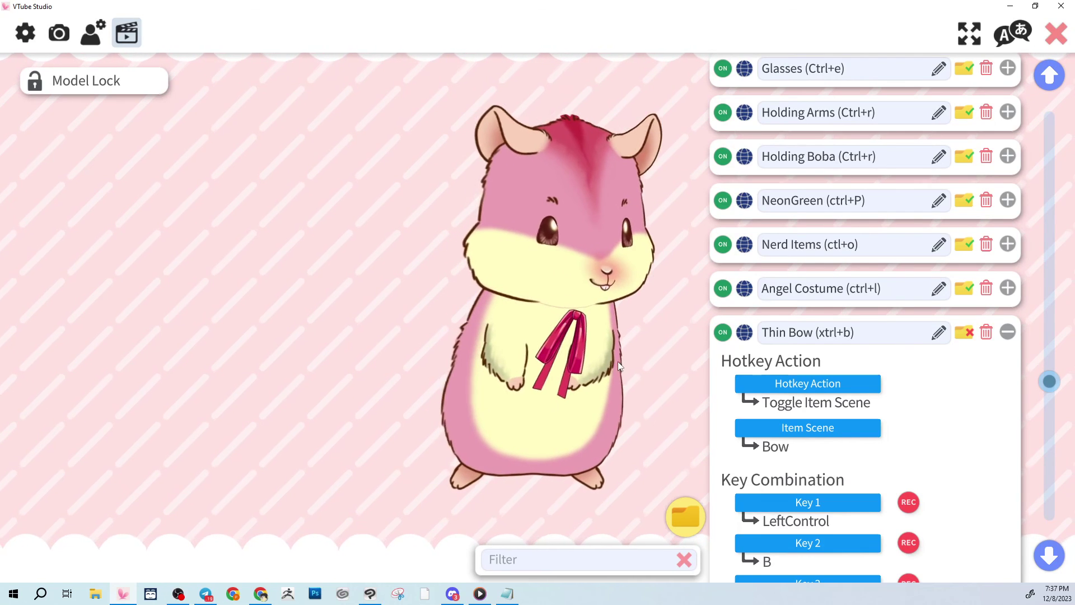